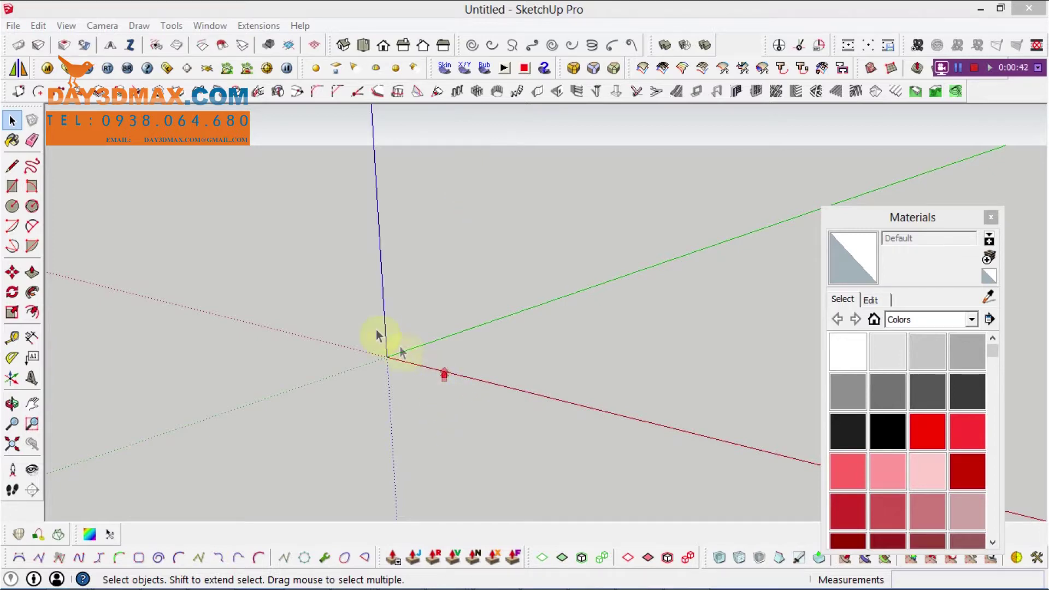
# Orbit the empty model's view around the origin.
pyautogui.moveTo(400, 351); pyautogui.dragTo(446, 382, button='middle')
# Draw a rectangle on the ground plane starting at the origin.
pyautogui.press('r')
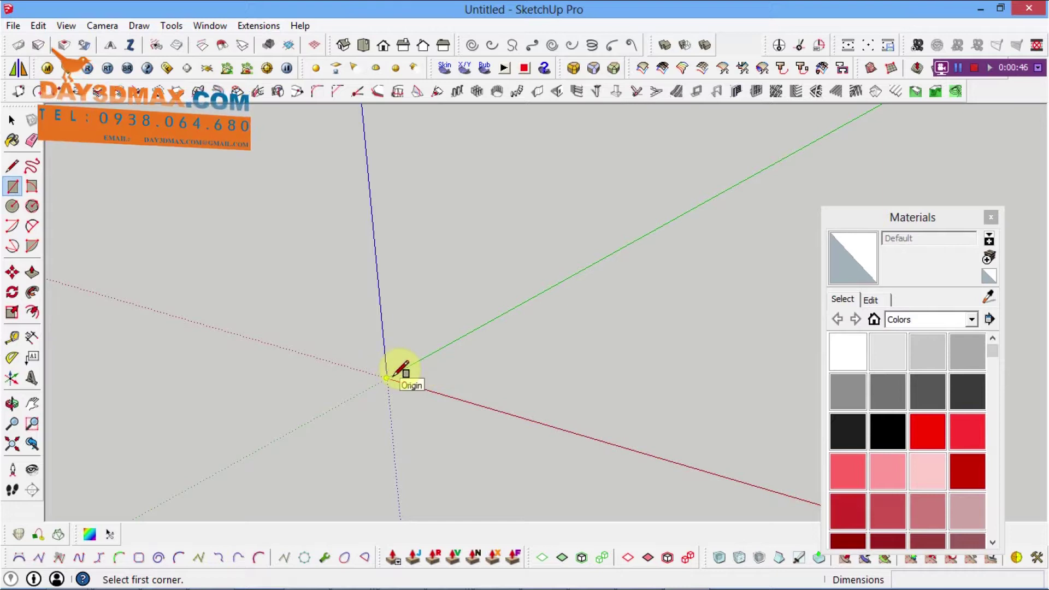
pyautogui.click(387, 377)
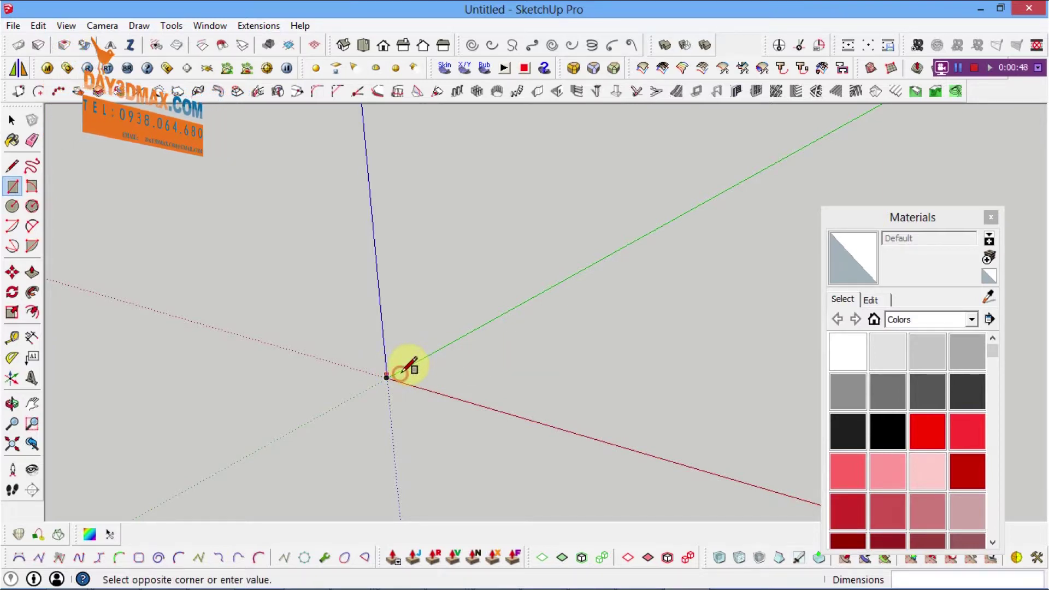
pyautogui.click(395, 376)
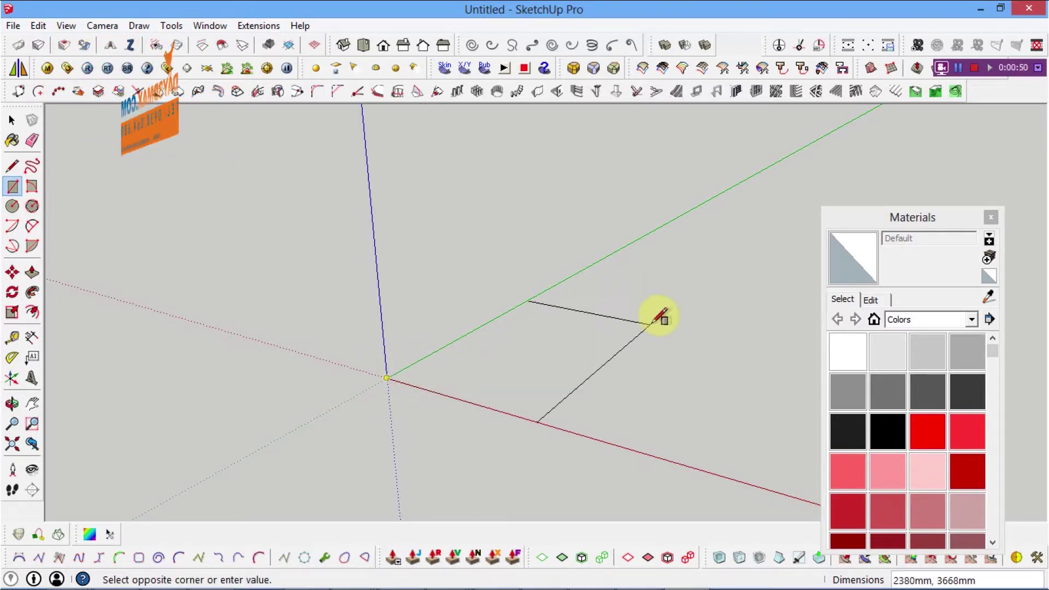
pyautogui.click(676, 318)
pyautogui.press('space')
# Push/Pull the rectangle upward into a box and window-select the whole box.
pyautogui.click(553, 361)
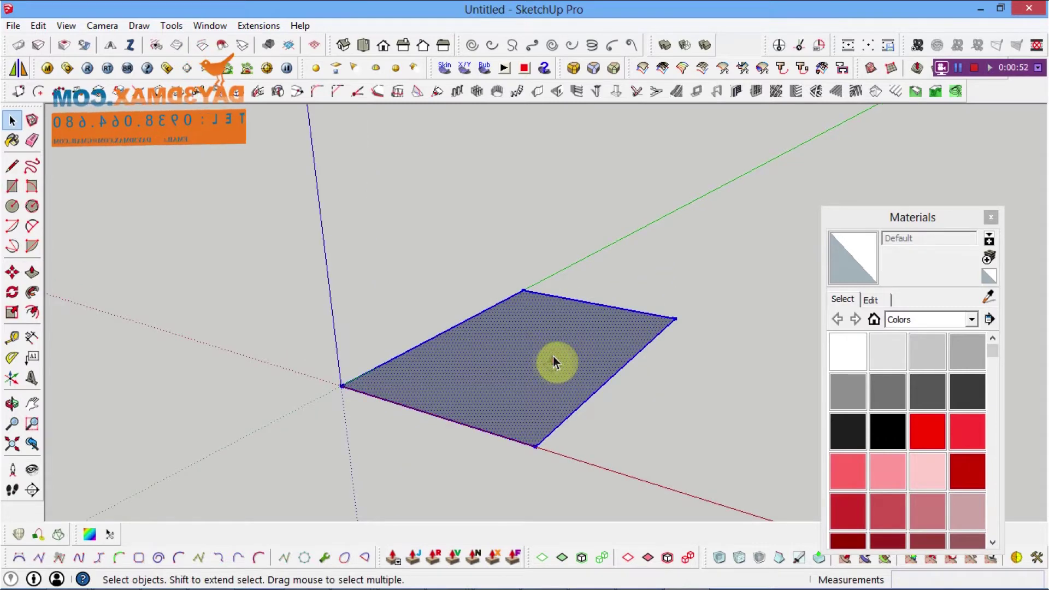
pyautogui.press('p')
pyautogui.moveTo(553, 356); pyautogui.dragTo(520, 242)
pyautogui.scroll(-2, 528, 240)
pyautogui.press('space')
pyautogui.moveTo(721, 155); pyautogui.dragTo(297, 464)
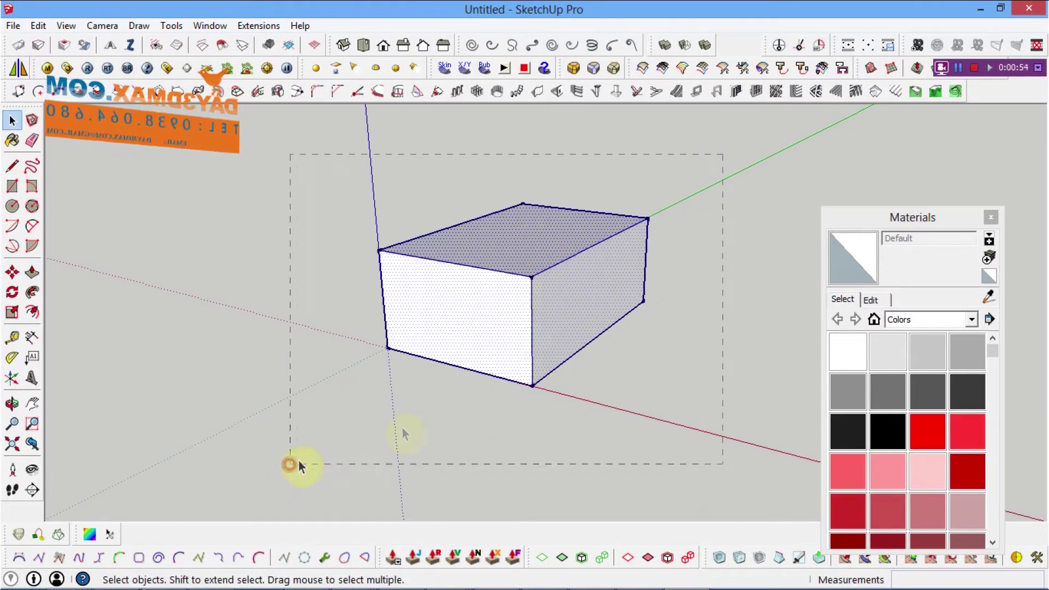
pyautogui.click(913, 320)
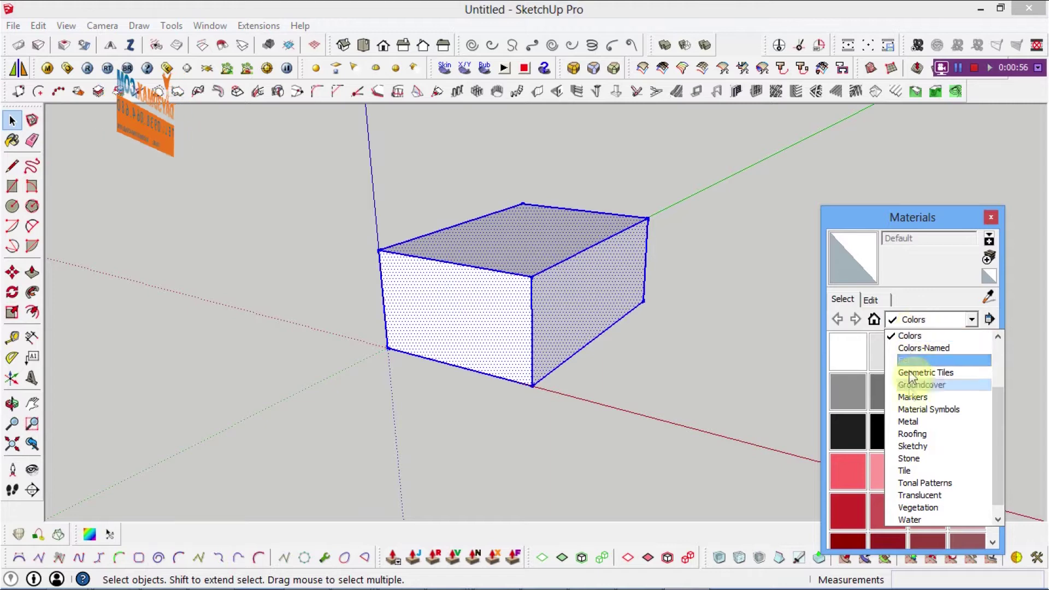
# Paint the selected box with Stone_Sandstone_Ashlar from the Stone collection.
pyautogui.click(926, 459)
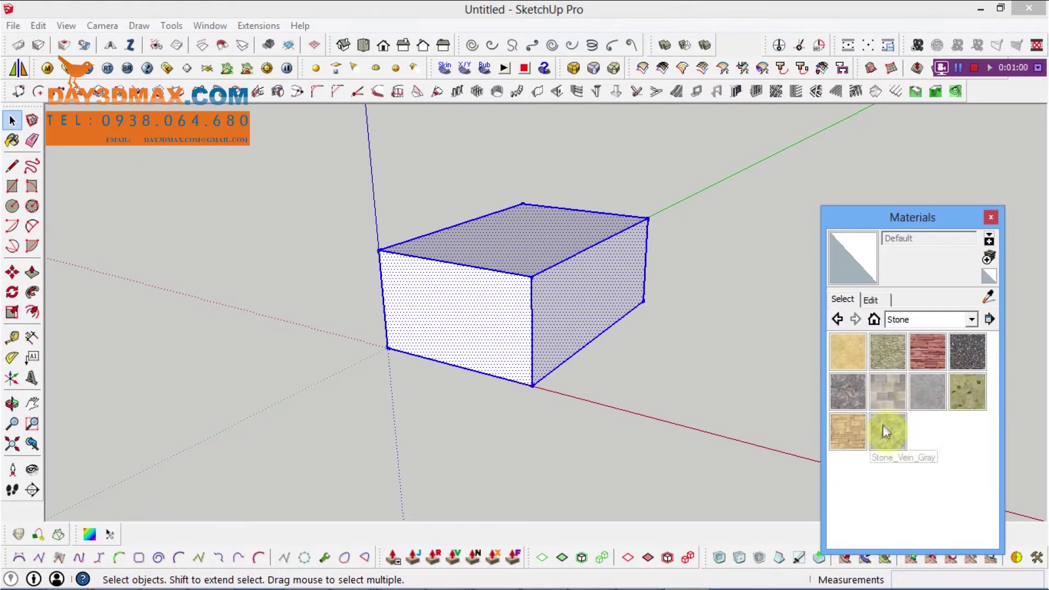
pyautogui.click(859, 437)
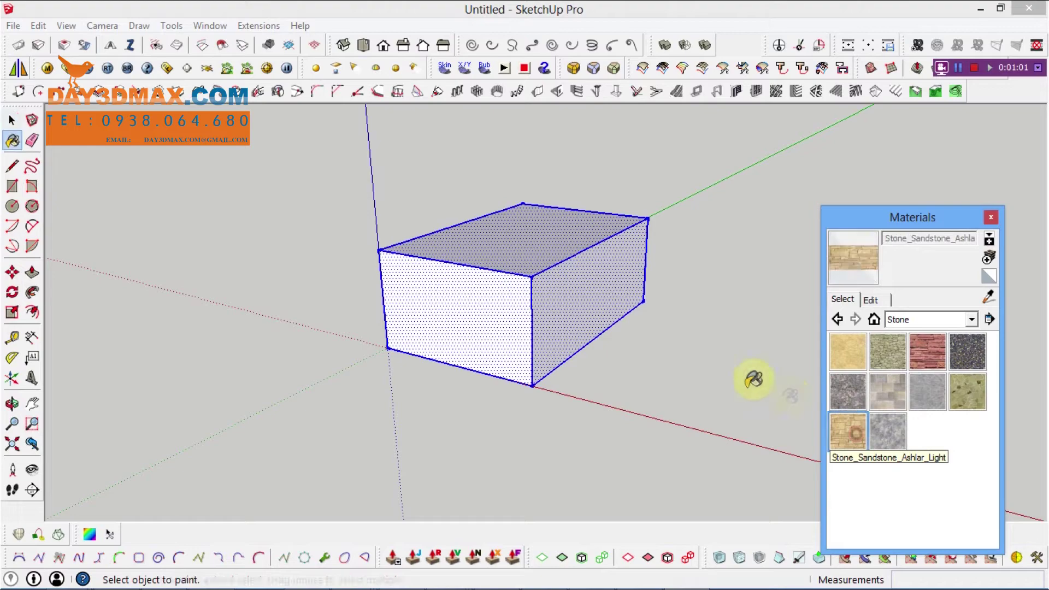
pyautogui.click(580, 318)
pyautogui.moveTo(389, 291)
pyautogui.mouseDown(button='middle')
pyautogui.moveTo(481, 277)
pyautogui.moveTo(643, 330)
pyautogui.moveTo(665, 235)
pyautogui.mouseUp(button='middle')
pyautogui.moveTo(468, 234)
pyautogui.mouseDown(button='middle')
pyautogui.moveTo(573, 293)
pyautogui.moveTo(620, 300)
pyautogui.moveTo(484, 295)
pyautogui.mouseUp(button='middle')
# Move the Materials panel and show the sandstone material's edit settings.
pyautogui.press('space')
pyautogui.moveTo(903, 218); pyautogui.dragTo(875, 119)
pyautogui.click(854, 200)
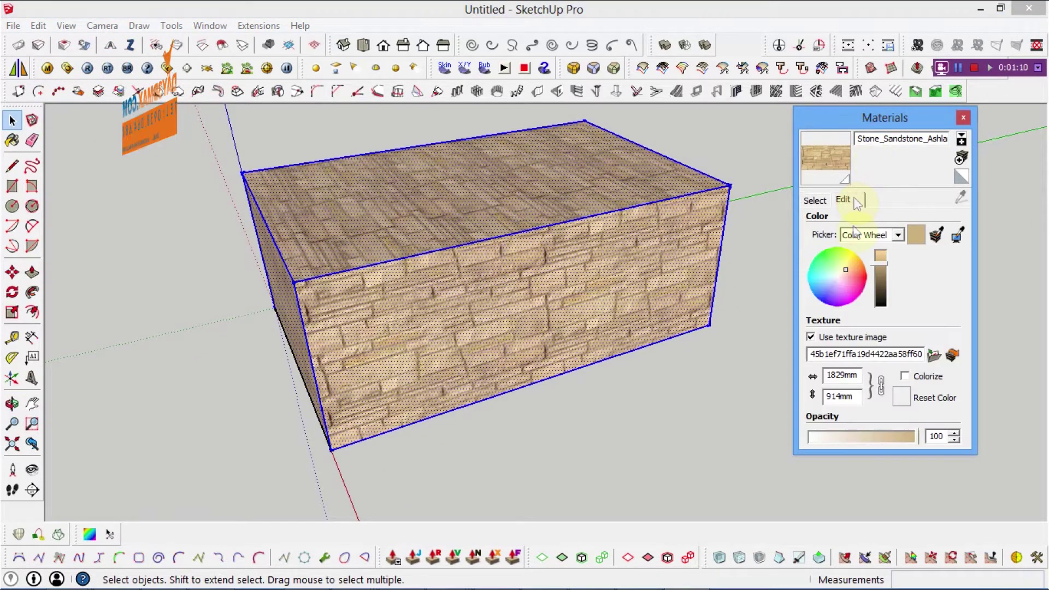
# Set the sandstone texture size to 2829mm wide by 1515mm high.
pyautogui.write('2329')
pyautogui.press('Return')
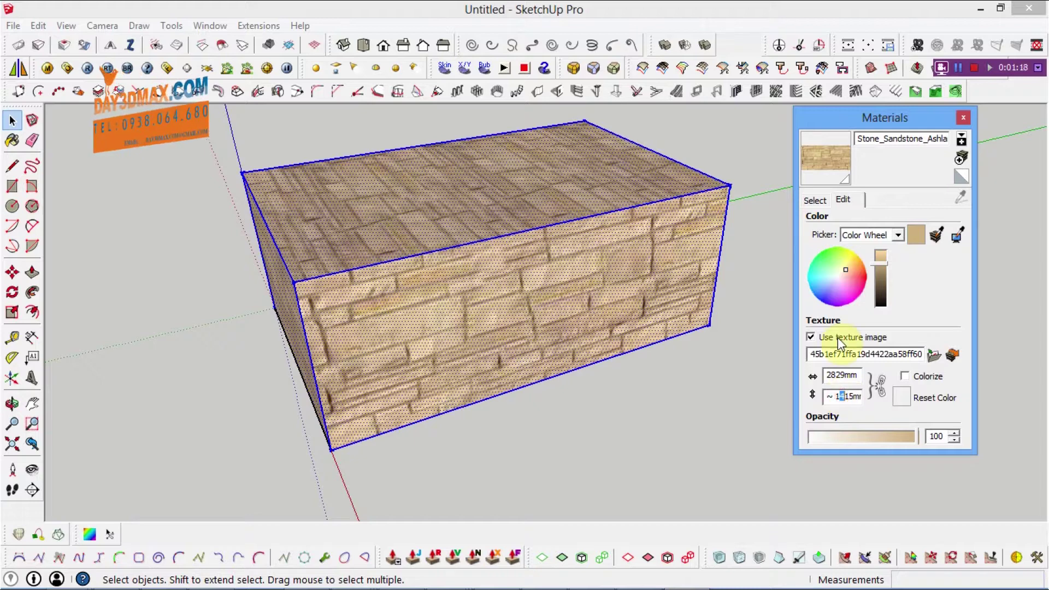
pyautogui.write('5')
pyautogui.press('Return')
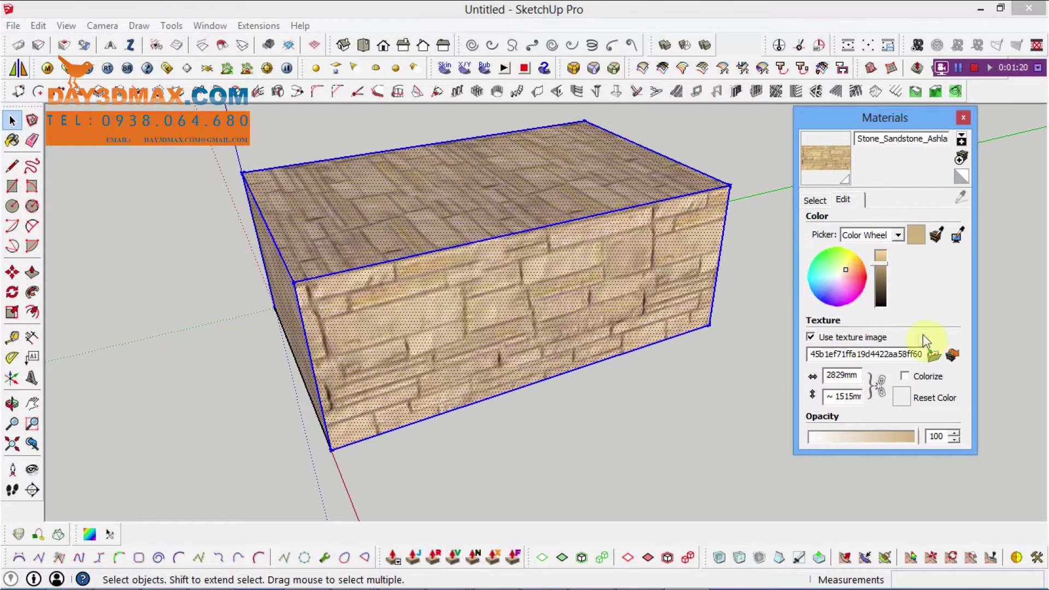
# Clear the selection and orbit around the box to check the larger stones.
pyautogui.click(547, 414)
pyautogui.moveTo(491, 330)
pyautogui.mouseDown(button='middle')
pyautogui.moveTo(445, 310)
pyautogui.moveTo(476, 282)
pyautogui.mouseUp(button='middle')
pyautogui.moveTo(476, 282)
pyautogui.mouseDown()
pyautogui.moveTo(370, 276)
pyautogui.moveTo(494, 328)
pyautogui.moveTo(437, 323)
pyautogui.mouseUp()
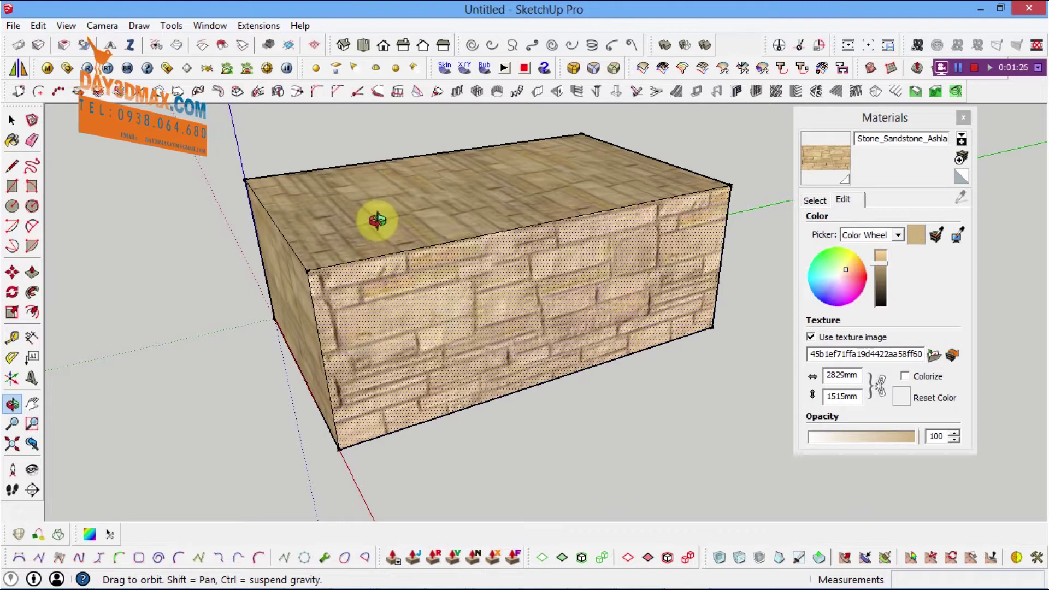
pyautogui.moveTo(363, 251); pyautogui.dragTo(459, 331)
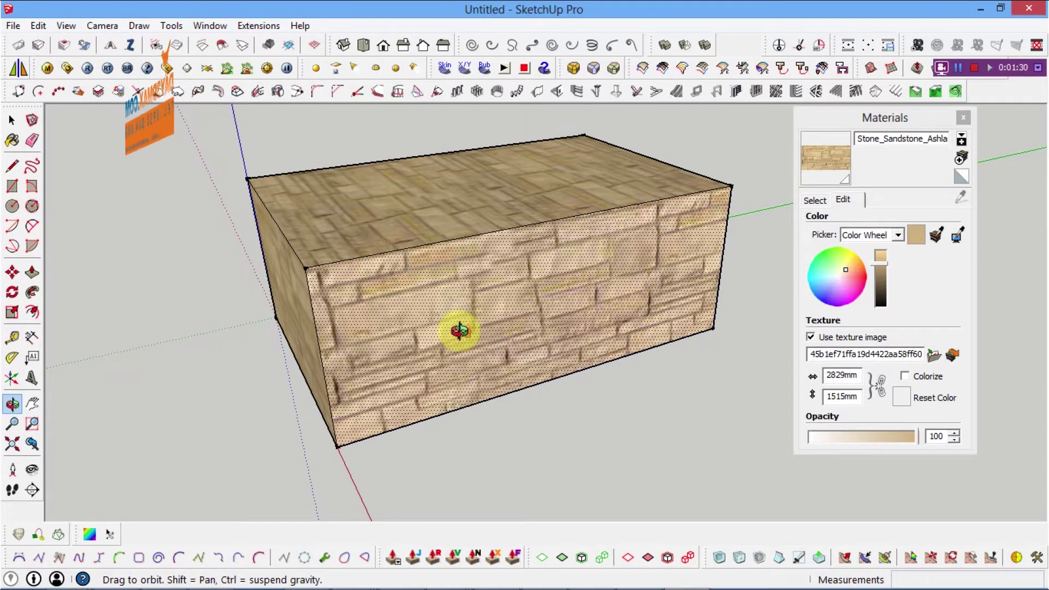
# Repaint the whole box with the Stone_Masonry_Multi texture.
pyautogui.press('space')
pyautogui.moveTo(461, 328); pyautogui.dragTo(218, 176, button='middle')
pyautogui.moveTo(440, 346); pyautogui.dragTo(789, 202, button='middle')
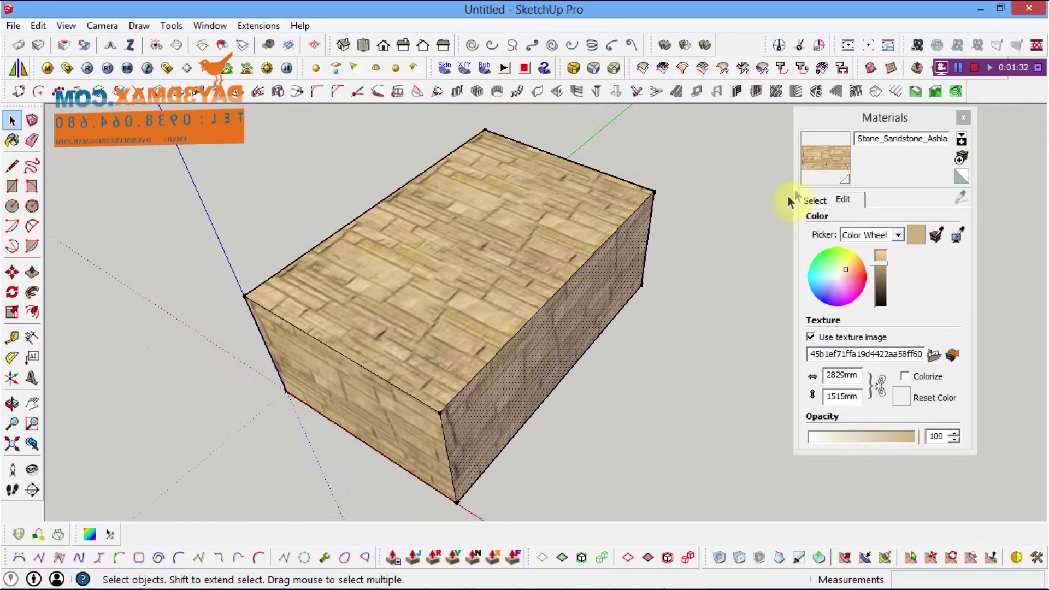
pyautogui.click(817, 200)
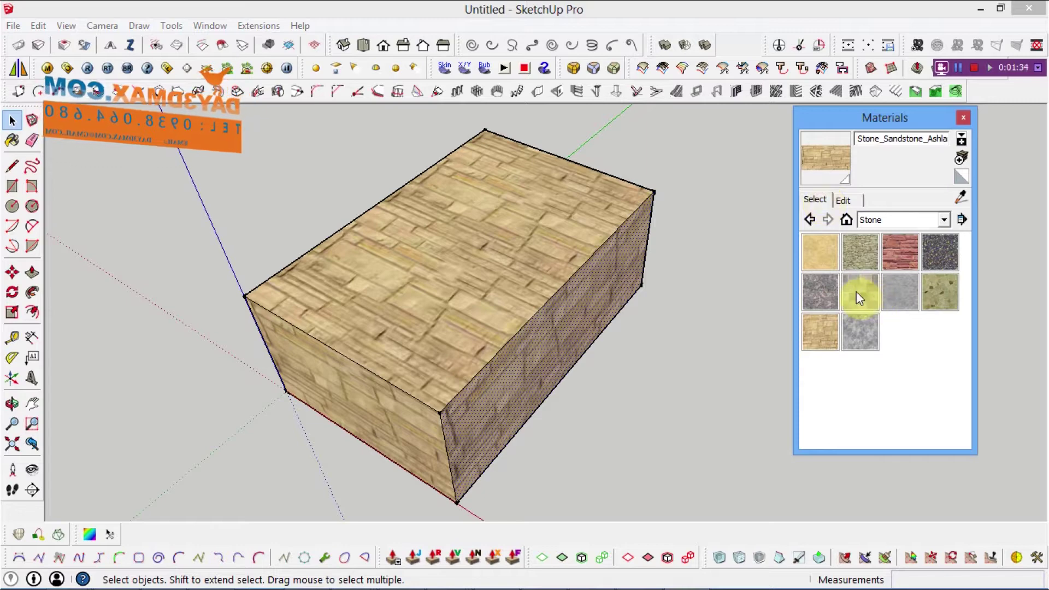
pyautogui.scroll(-2, 494, 241)
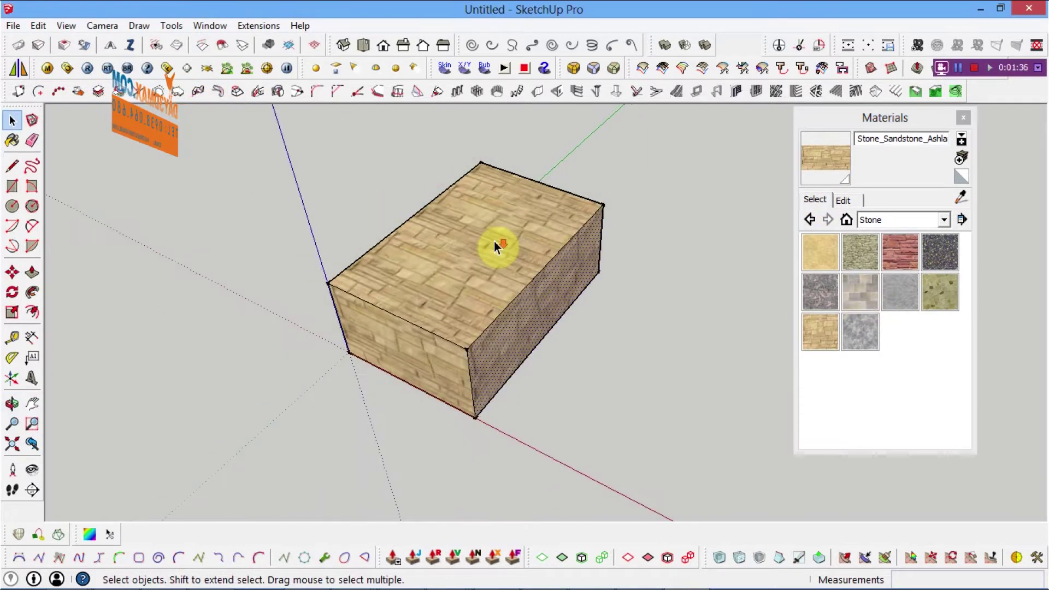
pyautogui.moveTo(228, 135); pyautogui.dragTo(644, 430)
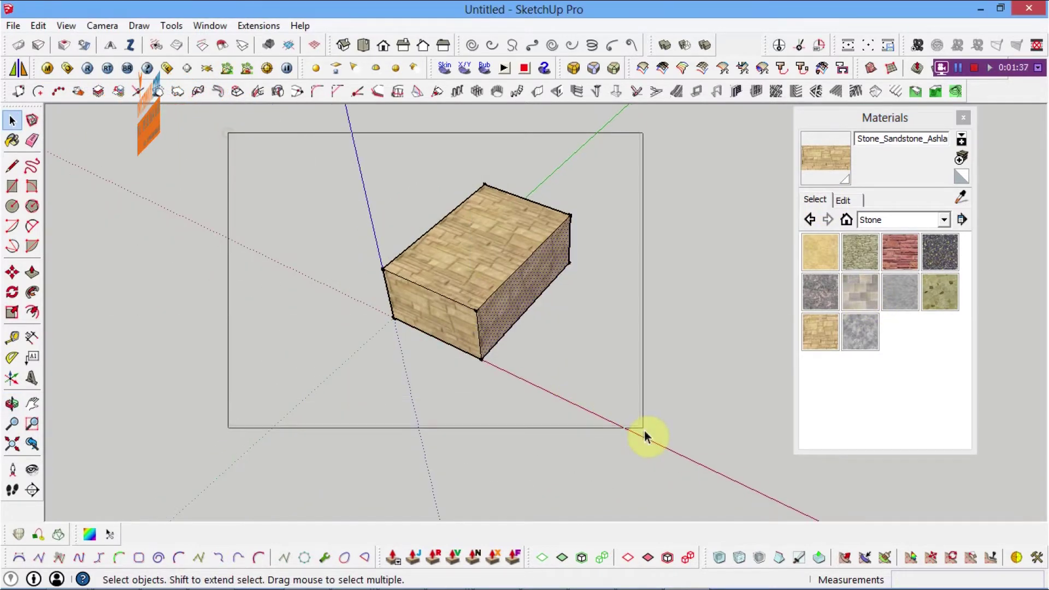
pyautogui.click(850, 298)
pyautogui.click(480, 262)
# Select only the box's top face and bring up its context menu.
pyautogui.scroll(2, 459, 270)
pyautogui.scroll(2, 434, 281)
pyautogui.scroll(2, 524, 257)
pyautogui.scroll(2, 454, 265)
pyautogui.scroll(2, 437, 338)
pyautogui.scroll(2, 377, 323)
pyautogui.scroll(1, 377, 311)
pyautogui.press('space')
pyautogui.click(392, 276)
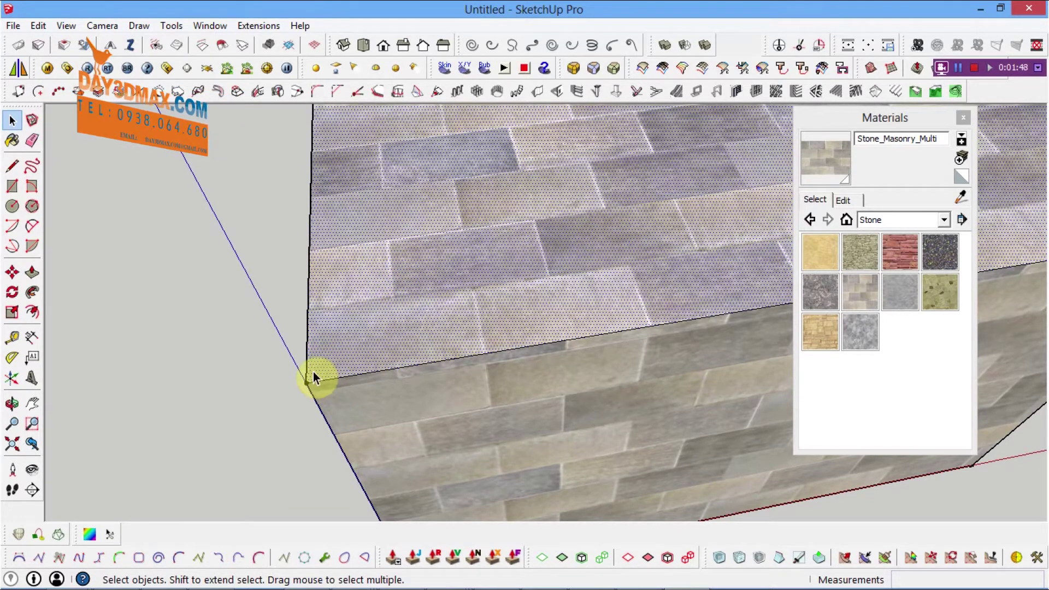
pyautogui.scroll(-2, 315, 371)
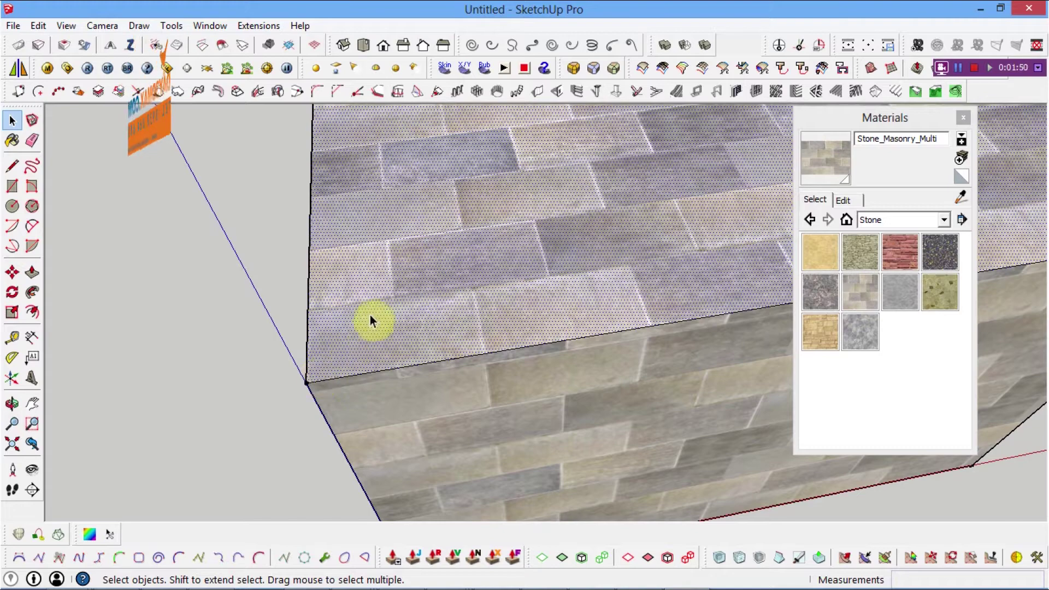
pyautogui.scroll(-2, 370, 315)
pyautogui.scroll(-2, 417, 311)
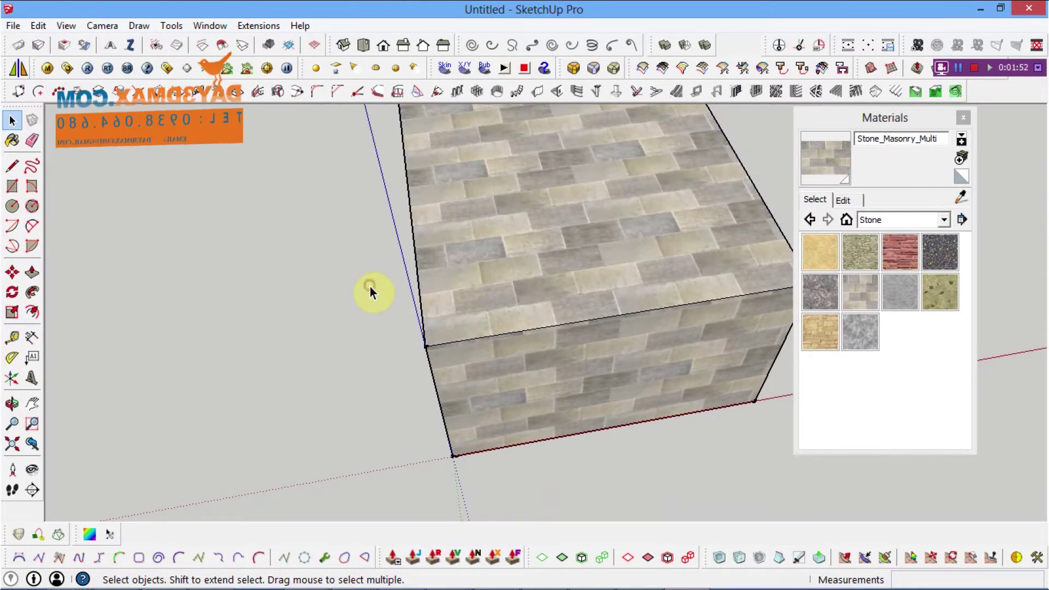
pyautogui.scroll(2, 485, 281)
pyautogui.rightClick(484, 283)
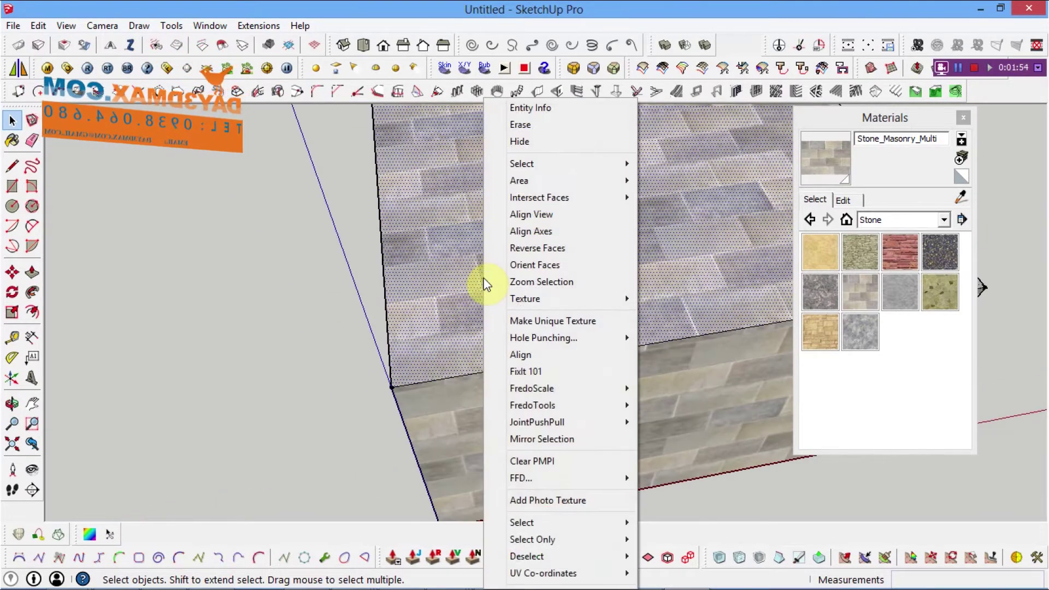
pyautogui.moveTo(567, 298)
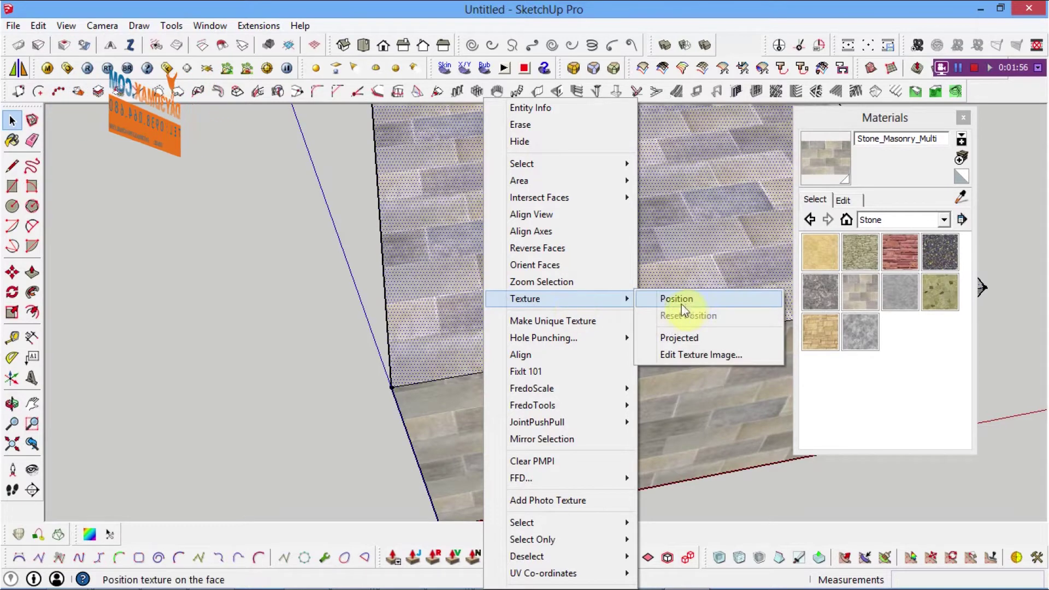
# Shift the top face's masonry texture with Texture Position and finish positioning.
pyautogui.click(687, 309)
pyautogui.scroll(-2, 485, 313)
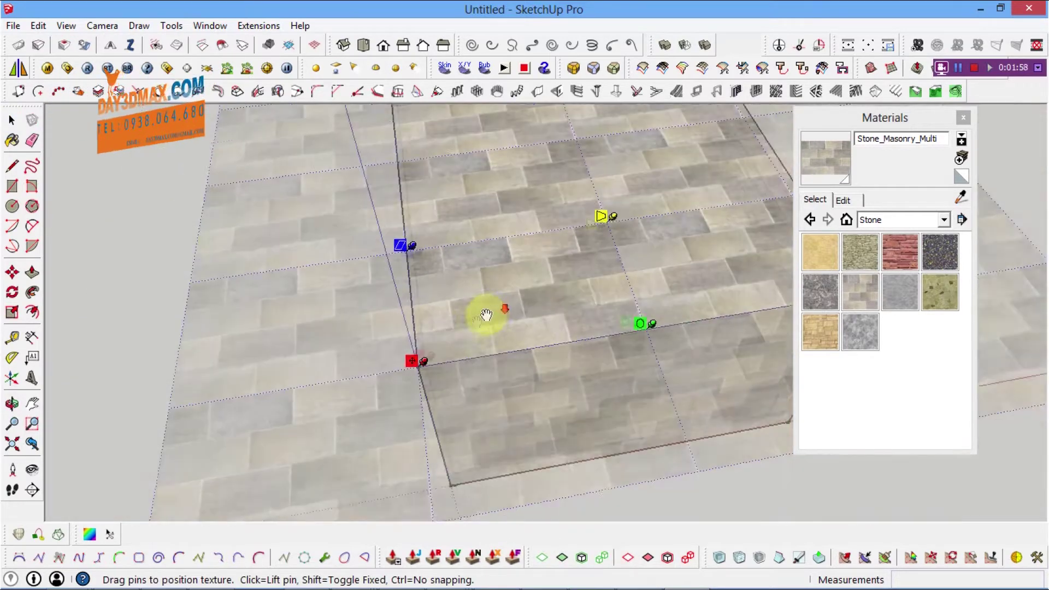
pyautogui.scroll(-2, 616, 316)
pyautogui.scroll(2, 615, 314)
pyautogui.scroll(1, 499, 281)
pyautogui.scroll(1, 481, 298)
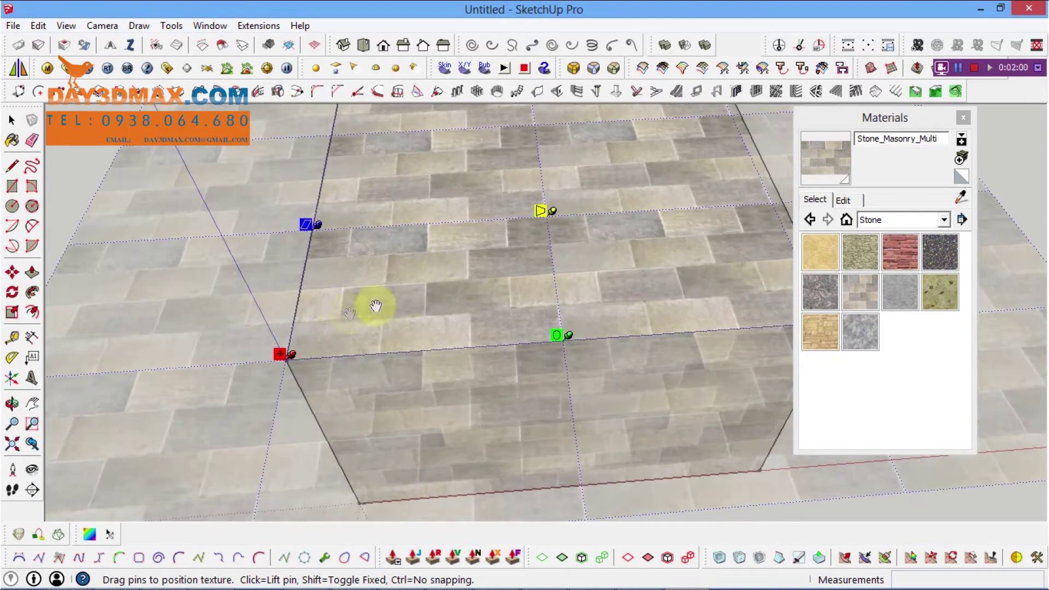
pyautogui.scroll(1, 314, 355)
pyautogui.scroll(1, 281, 361)
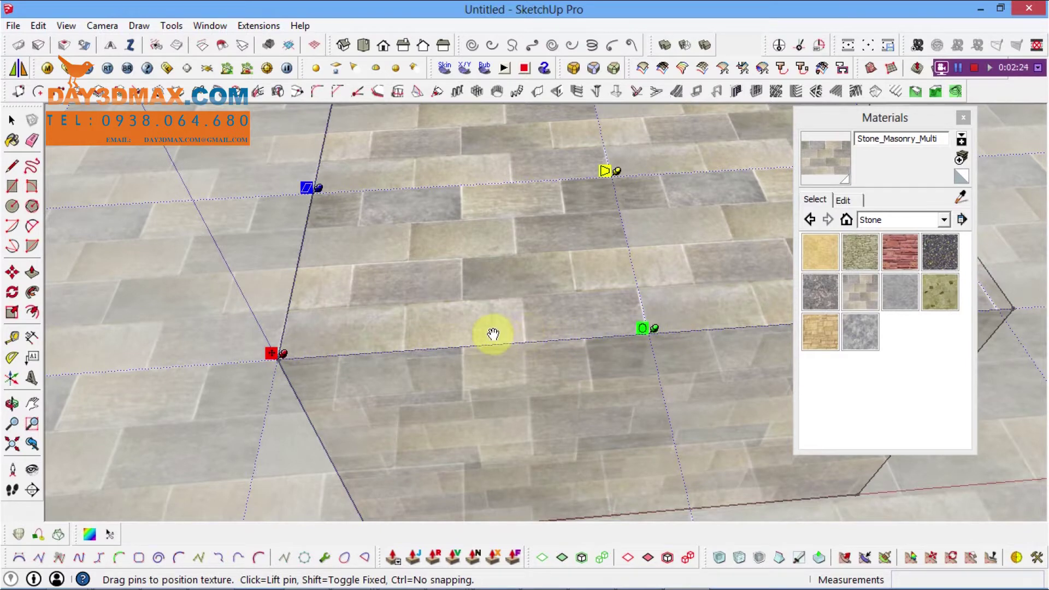
pyautogui.scroll(2, 353, 300)
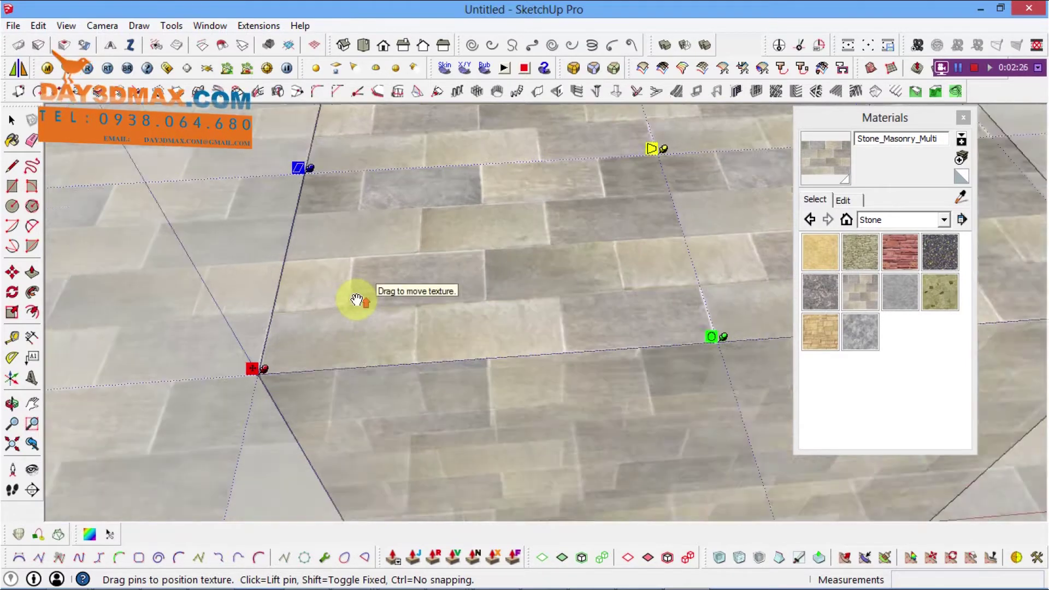
pyautogui.moveTo(499, 277)
pyautogui.mouseDown()
pyautogui.moveTo(441, 306)
pyautogui.moveTo(417, 343)
pyautogui.mouseUp()
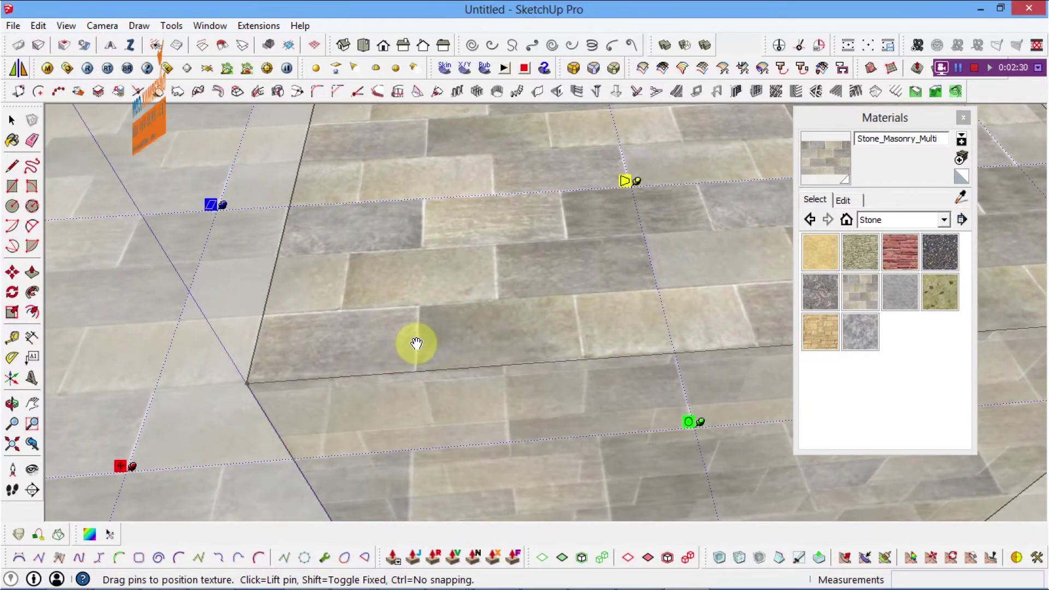
pyautogui.scroll(-2, 417, 343)
pyautogui.scroll(-2, 417, 342)
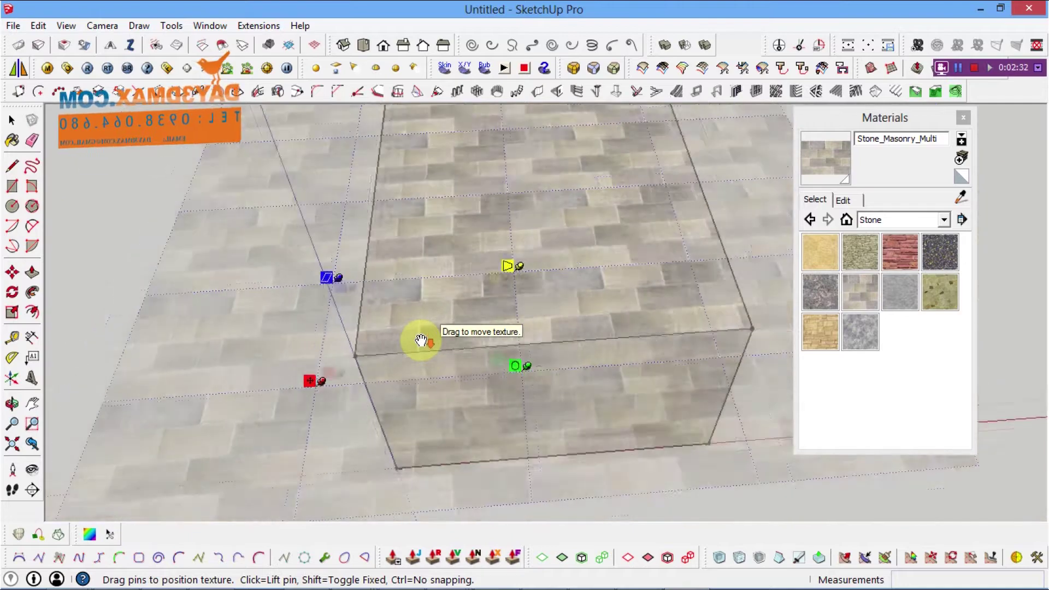
pyautogui.scroll(-1, 417, 340)
pyautogui.click(21, 126)
# Orbit to the front face, select it and bring up its context menu.
pyautogui.moveTo(106, 189)
pyautogui.mouseDown(button='middle')
pyautogui.moveTo(270, 311)
pyautogui.moveTo(284, 288)
pyautogui.moveTo(450, 301)
pyautogui.mouseUp(button='middle')
pyautogui.scroll(2, 470, 328)
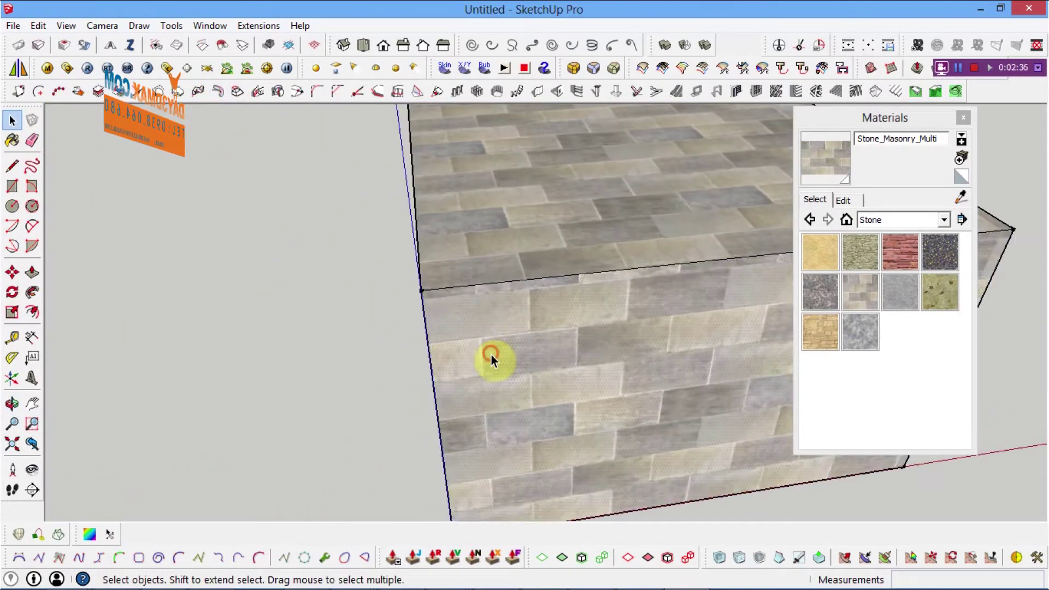
pyautogui.click(490, 358)
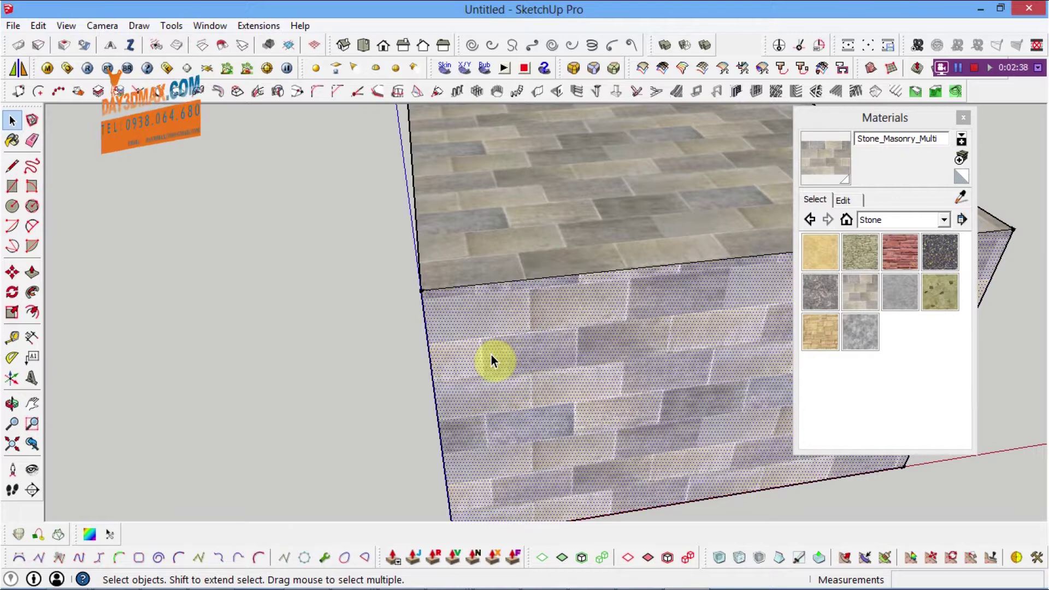
pyautogui.rightClick(490, 361)
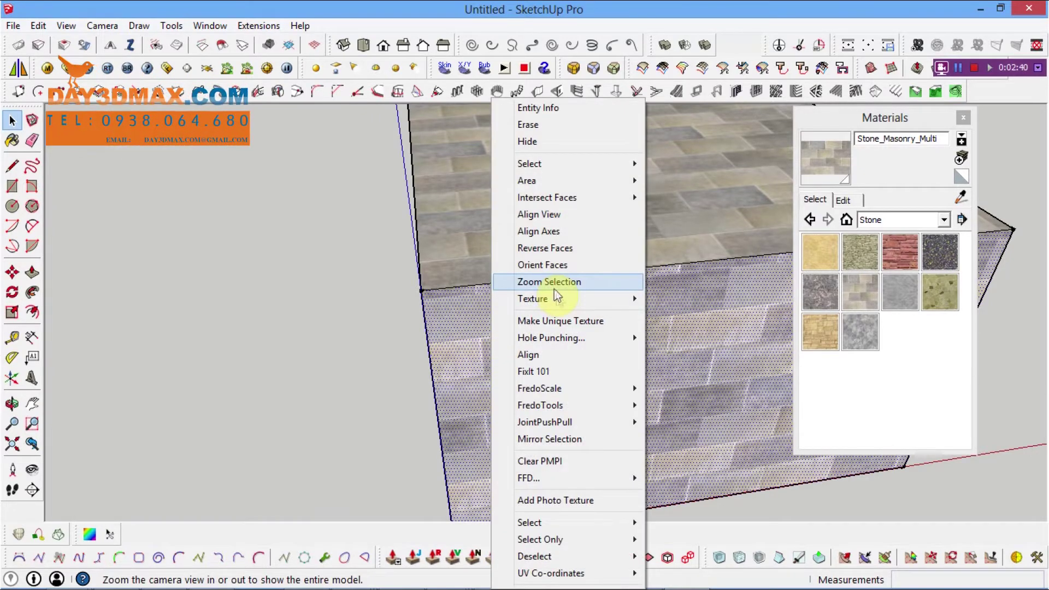
# Slide the wall's masonry texture left and down with Texture Position and accept.
pyautogui.moveTo(533, 298)
pyautogui.click(679, 299)
pyautogui.scroll(3, 520, 333)
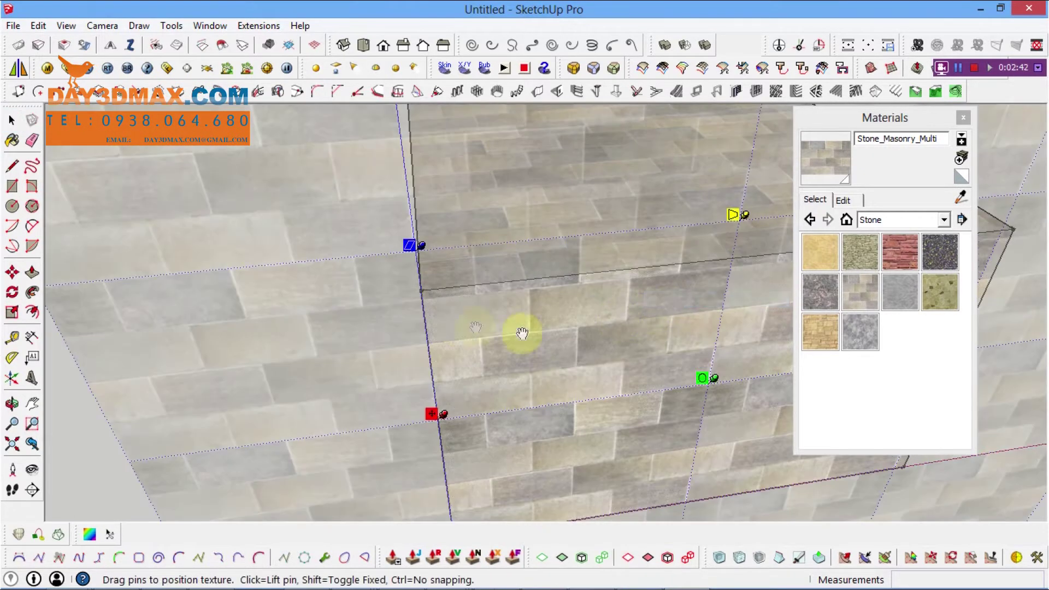
pyautogui.scroll(2, 462, 323)
pyautogui.moveTo(585, 358); pyautogui.dragTo(451, 362)
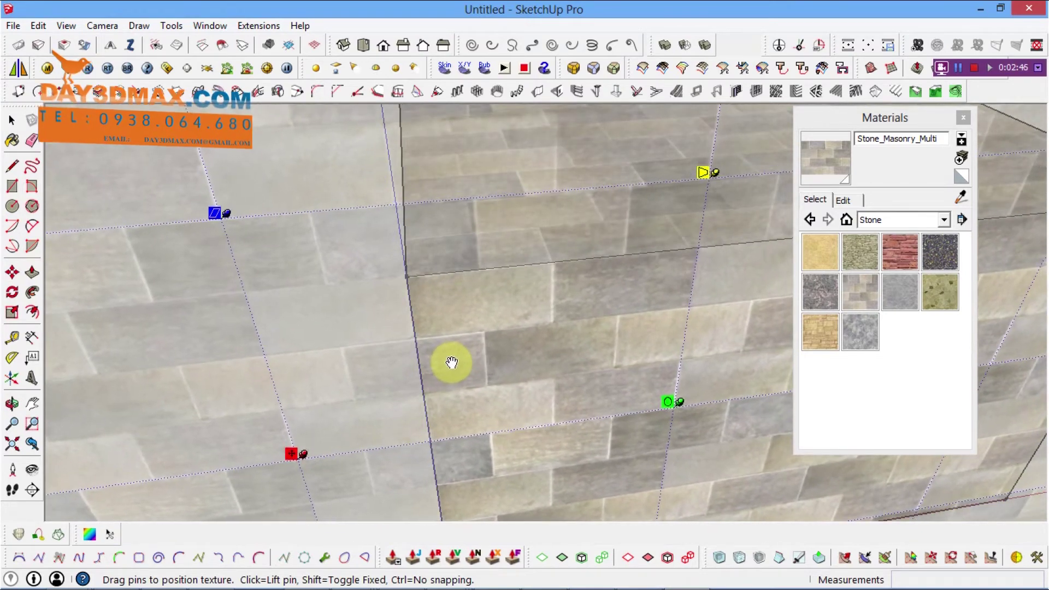
pyautogui.scroll(-1, 452, 362)
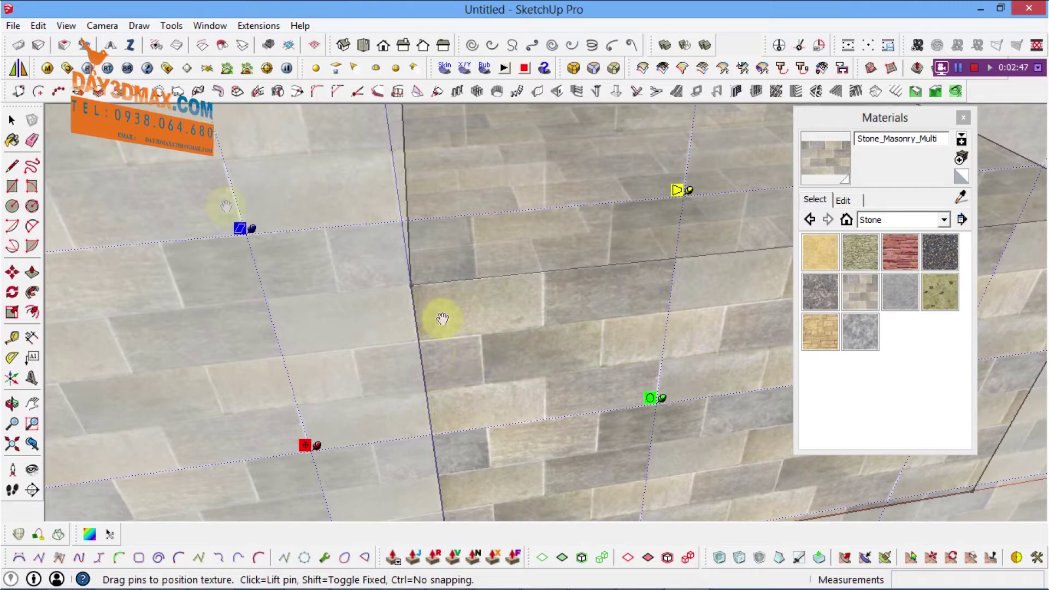
pyautogui.press('Return')
# Orbit to a low left angle and bring up the front face's context menu.
pyautogui.scroll(-3, 376, 271)
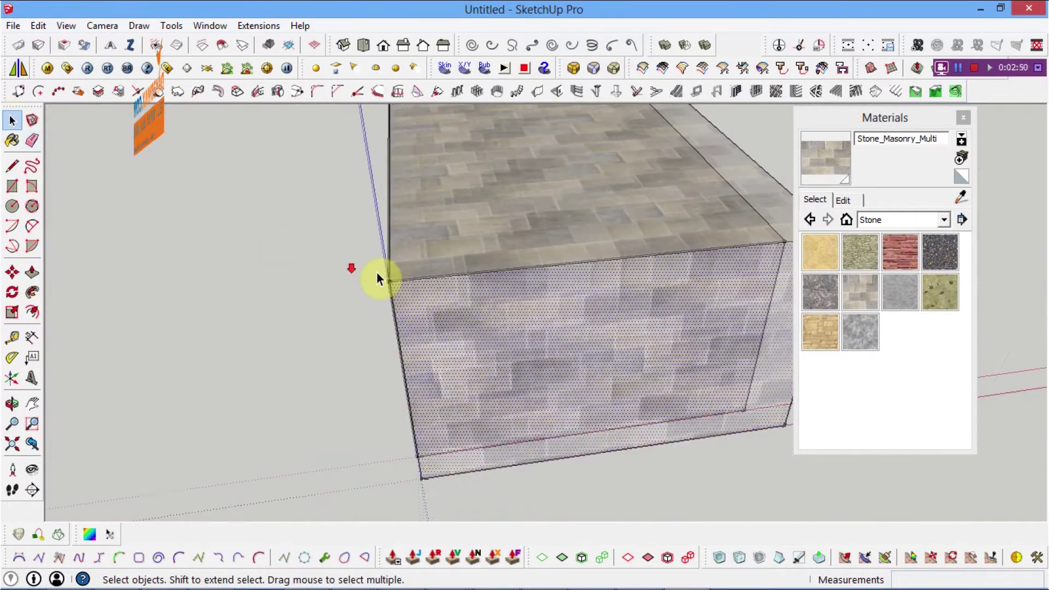
pyautogui.moveTo(609, 436)
pyautogui.mouseDown(button='middle')
pyautogui.moveTo(627, 374)
pyautogui.moveTo(223, 370)
pyautogui.mouseUp(button='middle')
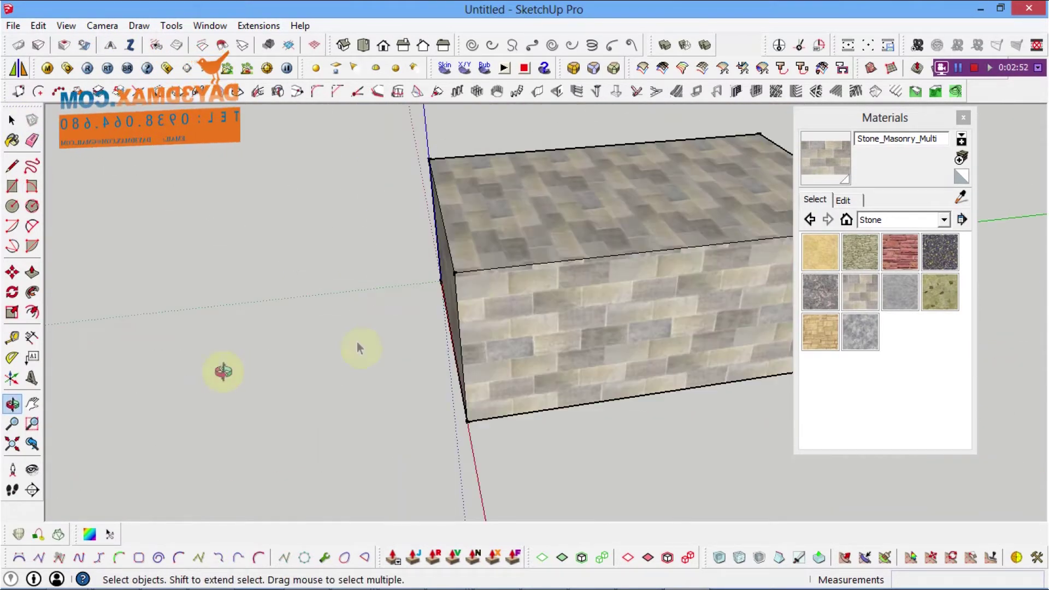
pyautogui.scroll(3, 480, 311)
pyautogui.rightClick(492, 311)
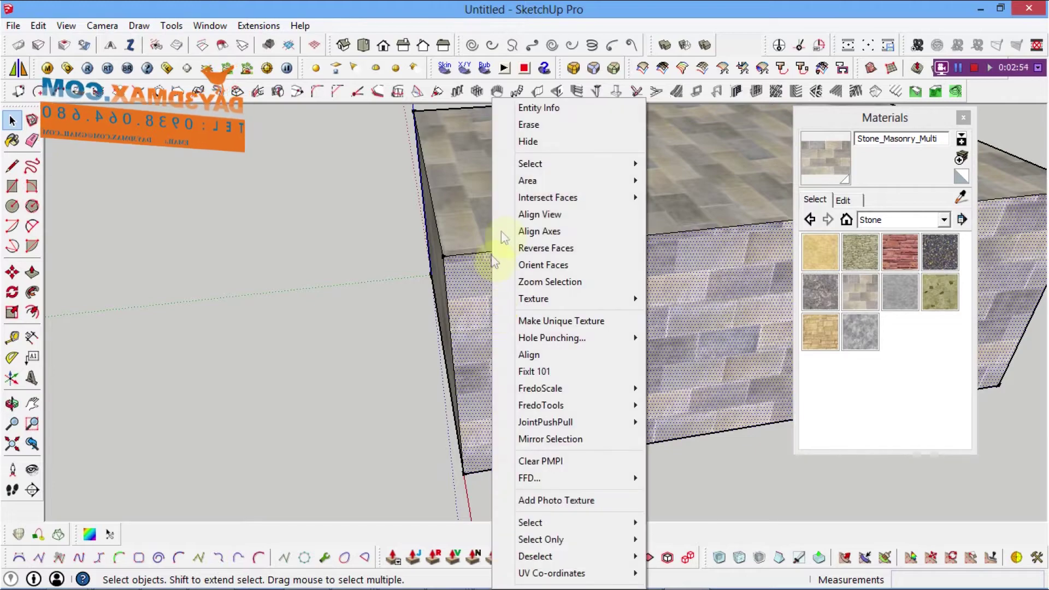
# Enter Texture Position on the front face and finish it.
pyautogui.click(705, 299)
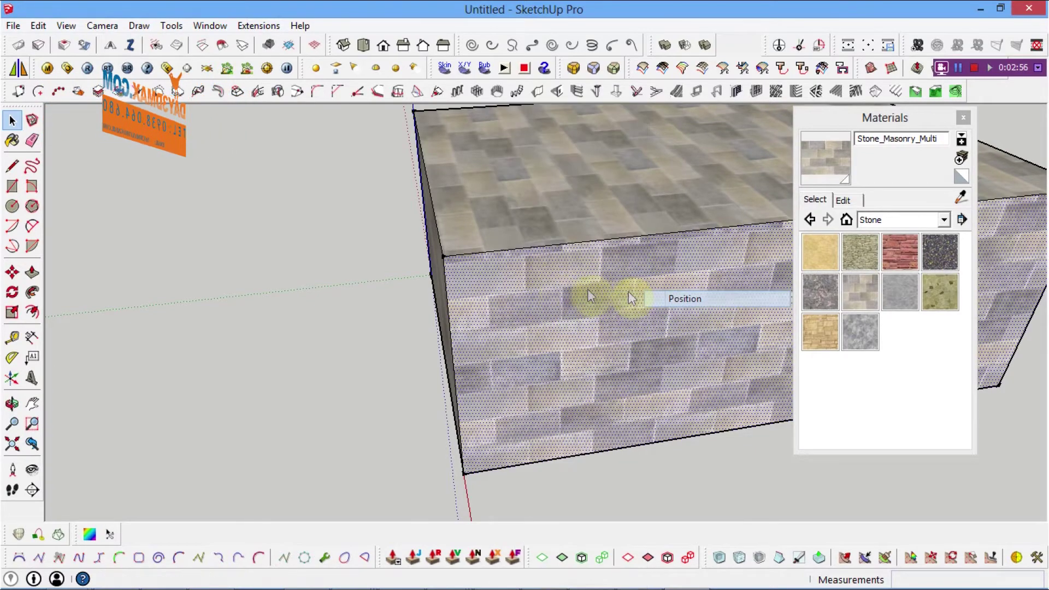
pyautogui.scroll(5, 494, 281)
pyautogui.scroll(2, 495, 281)
pyautogui.scroll(2, 500, 283)
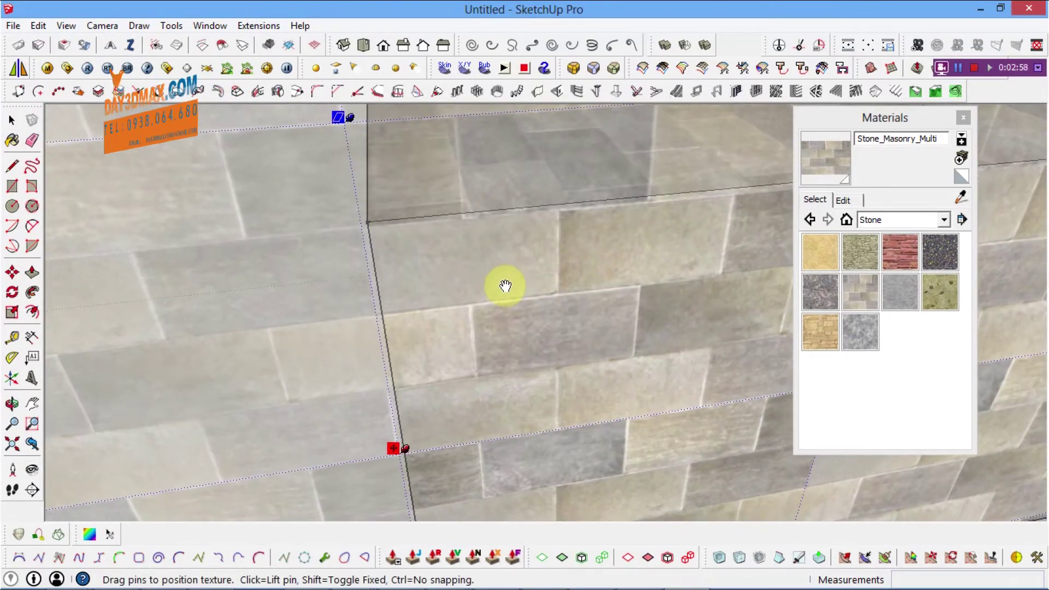
pyautogui.scroll(-2, 506, 285)
pyautogui.scroll(-1, 519, 287)
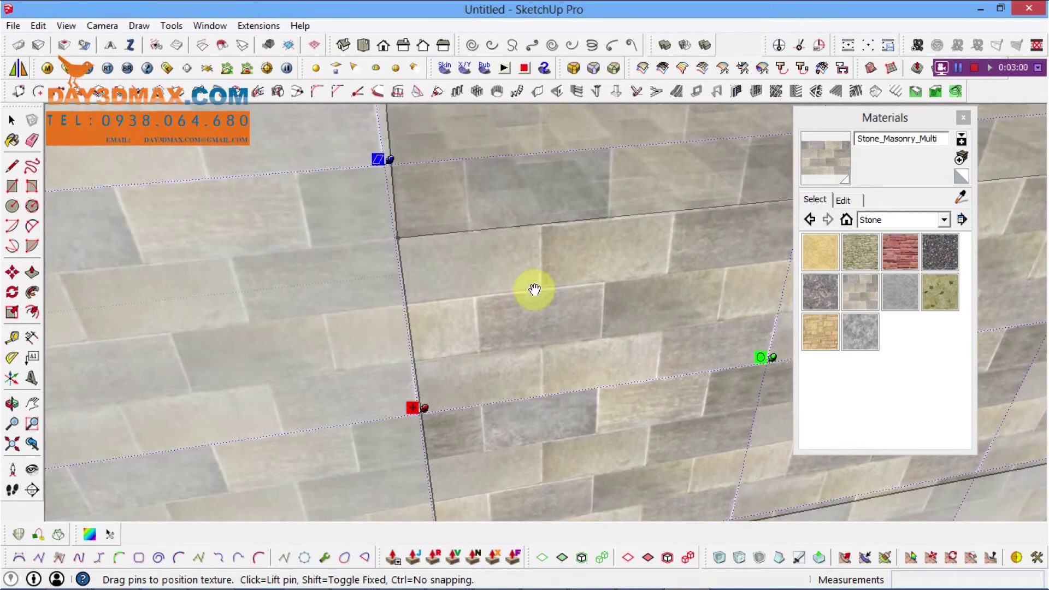
pyautogui.scroll(-1, 530, 289)
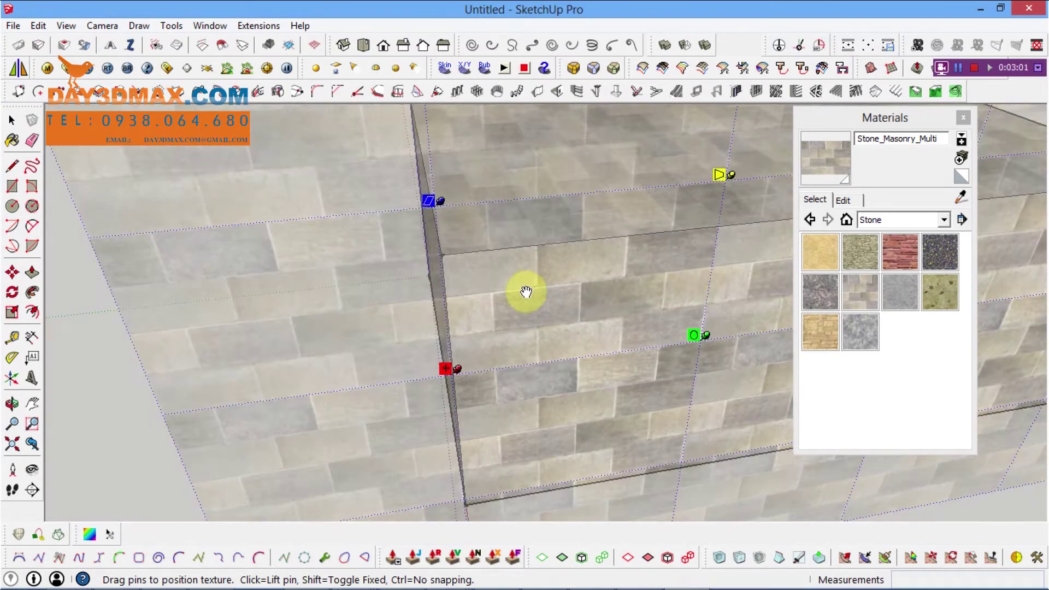
pyautogui.scroll(-2, 527, 290)
pyautogui.scroll(-1, 526, 292)
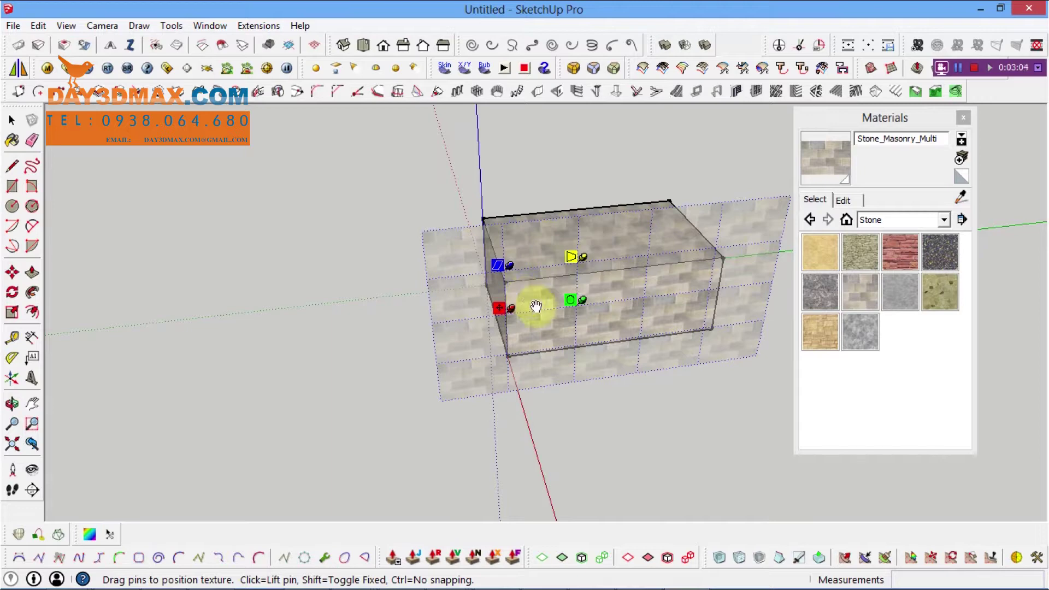
pyautogui.click(624, 398)
# Orbit around the box and start Texture Position on another face.
pyautogui.scroll(3, 719, 293)
pyautogui.moveTo(720, 293); pyautogui.dragTo(463, 324, button='middle')
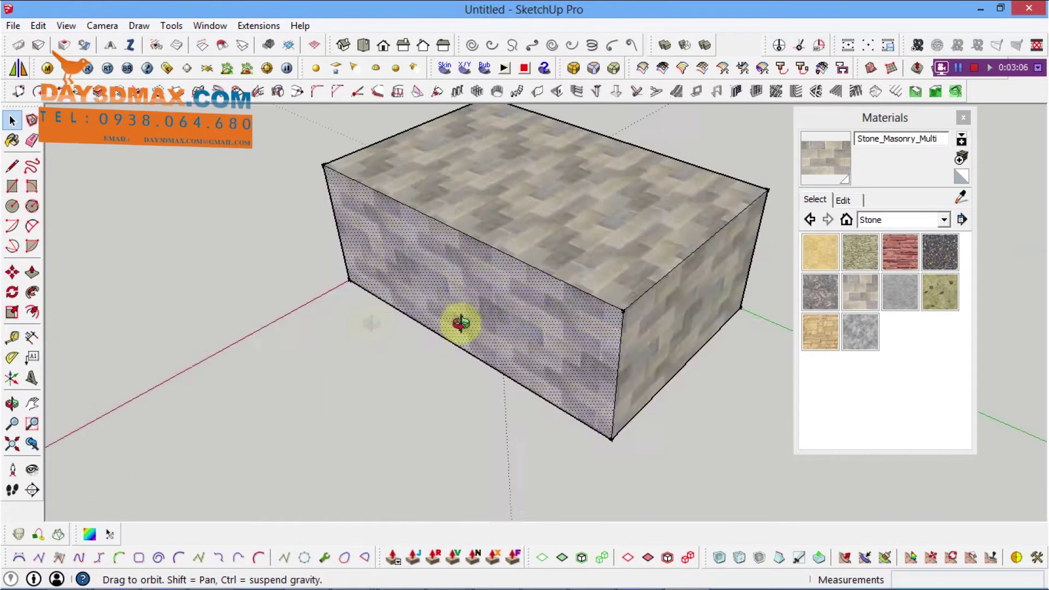
pyautogui.scroll(3, 513, 346)
pyautogui.rightClick(517, 347)
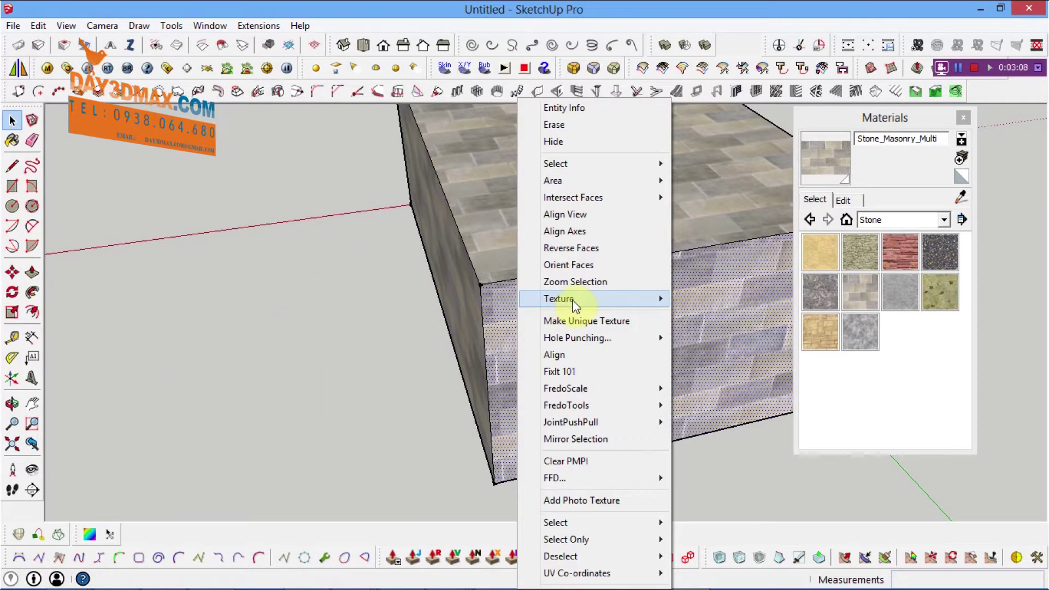
pyautogui.click(710, 299)
pyautogui.scroll(2, 541, 300)
pyautogui.scroll(2, 567, 327)
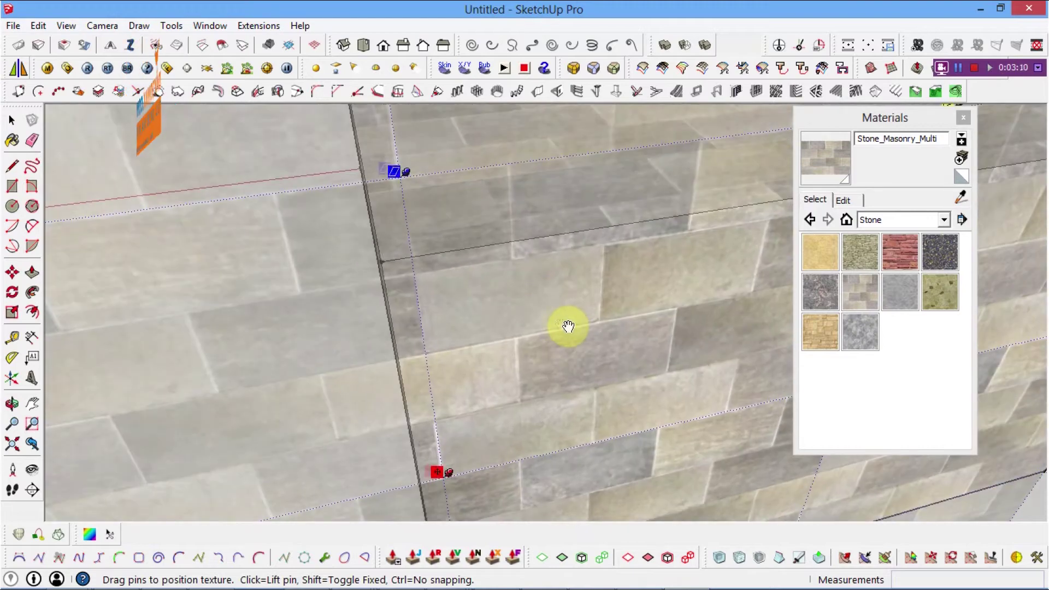
pyautogui.scroll(2, 550, 318)
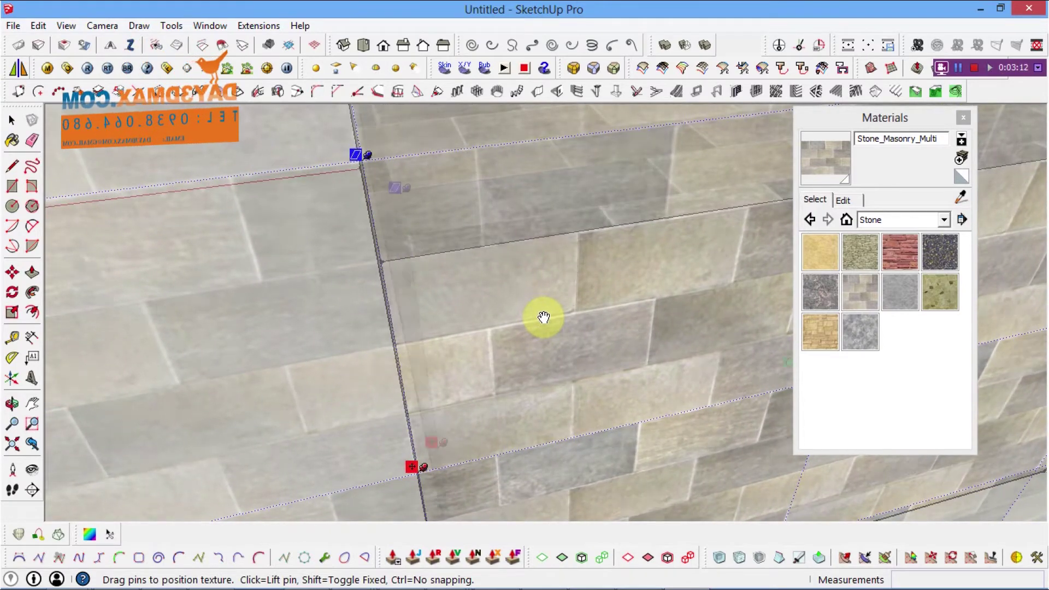
pyautogui.scroll(-2, 543, 317)
pyautogui.scroll(-5, 591, 359)
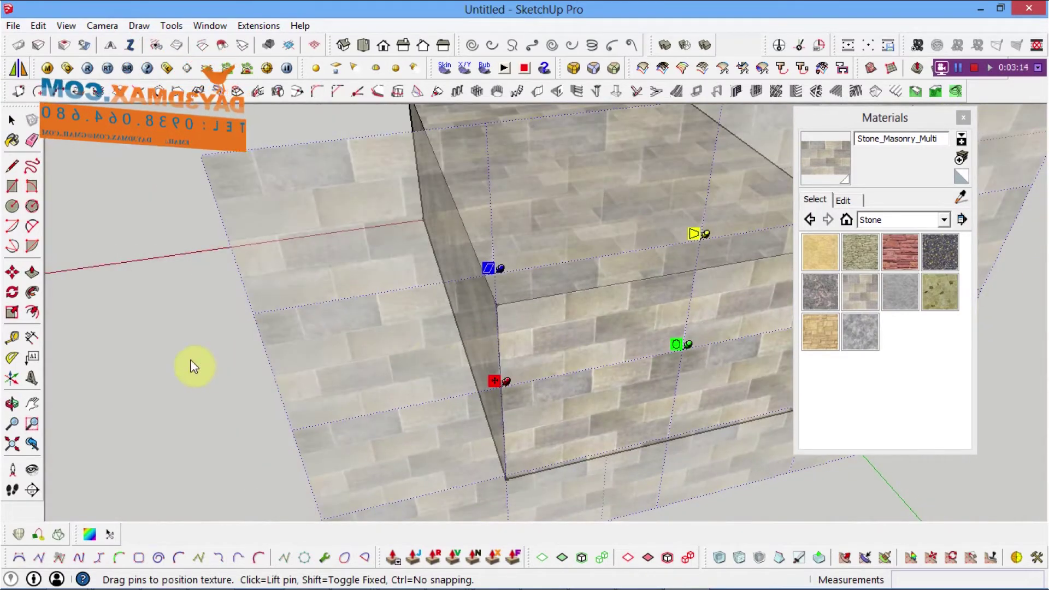
# Orbit to see the top and front faces and select the front face.
pyautogui.moveTo(195, 365); pyautogui.dragTo(271, 354, button='middle')
pyautogui.moveTo(270, 354)
pyautogui.mouseDown()
pyautogui.moveTo(553, 344)
pyautogui.moveTo(244, 347)
pyautogui.moveTo(454, 394)
pyautogui.moveTo(427, 366)
pyautogui.mouseUp()
pyautogui.press('space')
pyautogui.click(340, 307)
pyautogui.scroll(2, 340, 307)
pyautogui.rightClick(340, 307)
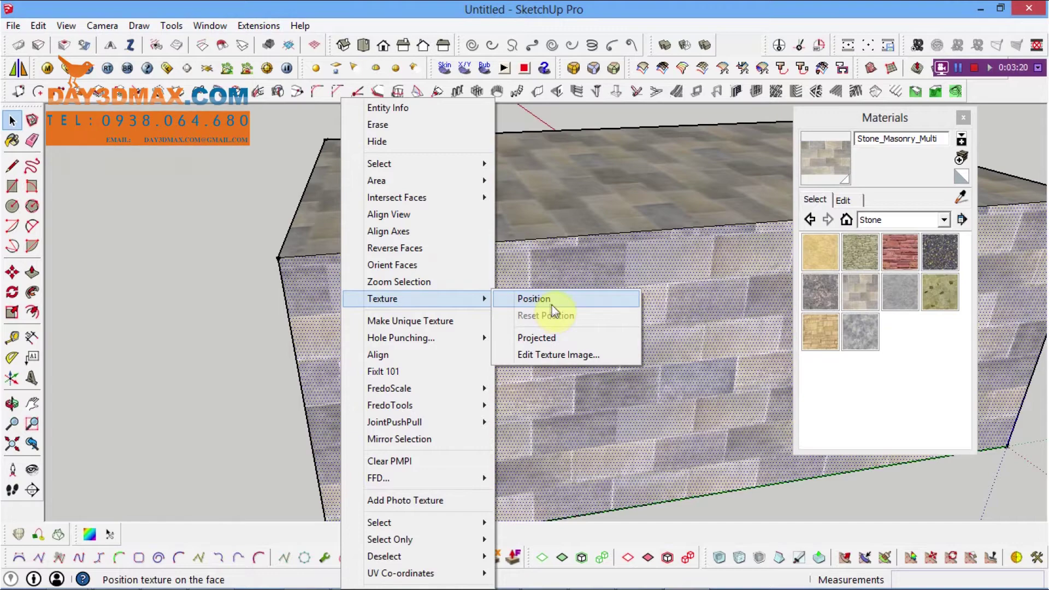
# Slide the front face's masonry texture to the left and finish positioning.
pyautogui.click(527, 299)
pyautogui.moveTo(369, 286); pyautogui.dragTo(304, 281)
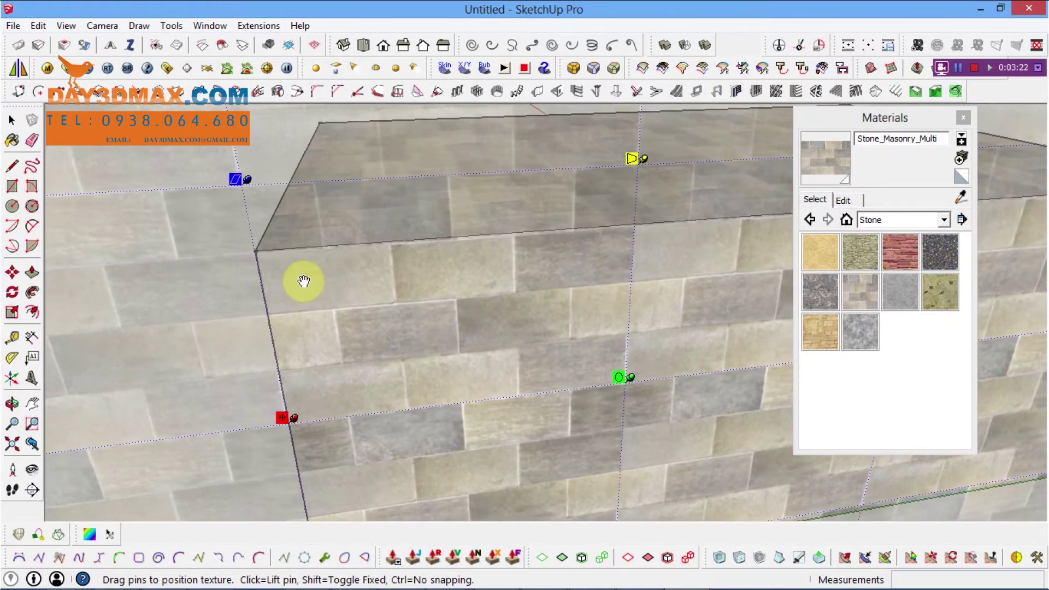
pyautogui.scroll(-2, 347, 298)
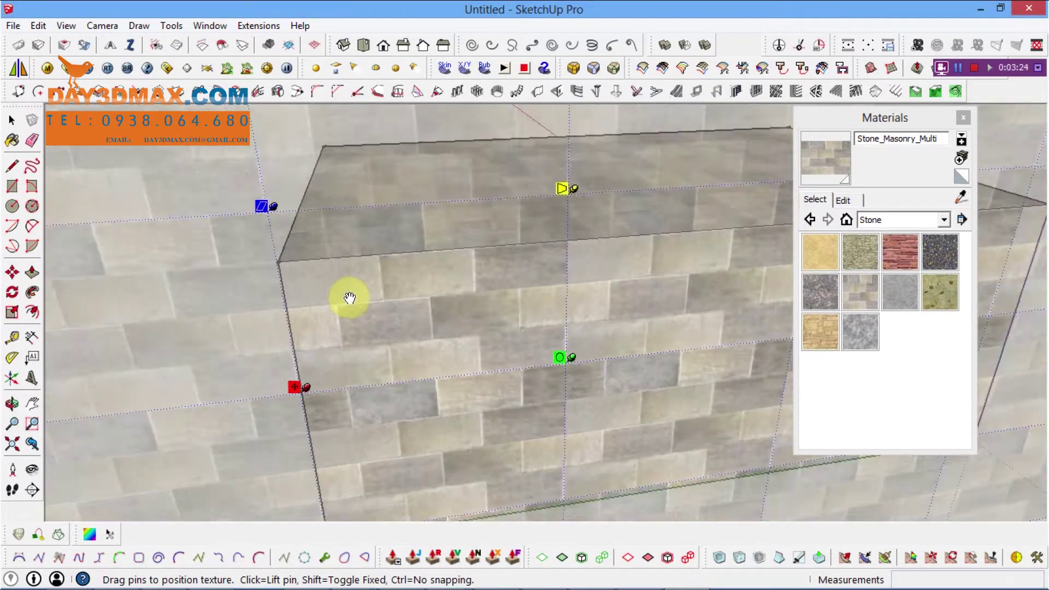
pyautogui.scroll(-3, 355, 300)
pyautogui.scroll(-2, 358, 300)
pyautogui.click(687, 441)
pyautogui.moveTo(688, 442)
pyautogui.mouseDown(button='middle')
pyautogui.moveTo(604, 316)
pyautogui.moveTo(201, 235)
pyautogui.moveTo(274, 346)
pyautogui.moveTo(555, 305)
pyautogui.moveTo(569, 379)
pyautogui.moveTo(323, 307)
pyautogui.moveTo(626, 311)
pyautogui.moveTo(424, 316)
pyautogui.moveTo(304, 402)
pyautogui.moveTo(340, 438)
pyautogui.moveTo(449, 464)
pyautogui.moveTo(569, 415)
pyautogui.moveTo(554, 327)
pyautogui.moveTo(530, 354)
pyautogui.moveTo(476, 361)
pyautogui.mouseUp(button='middle')
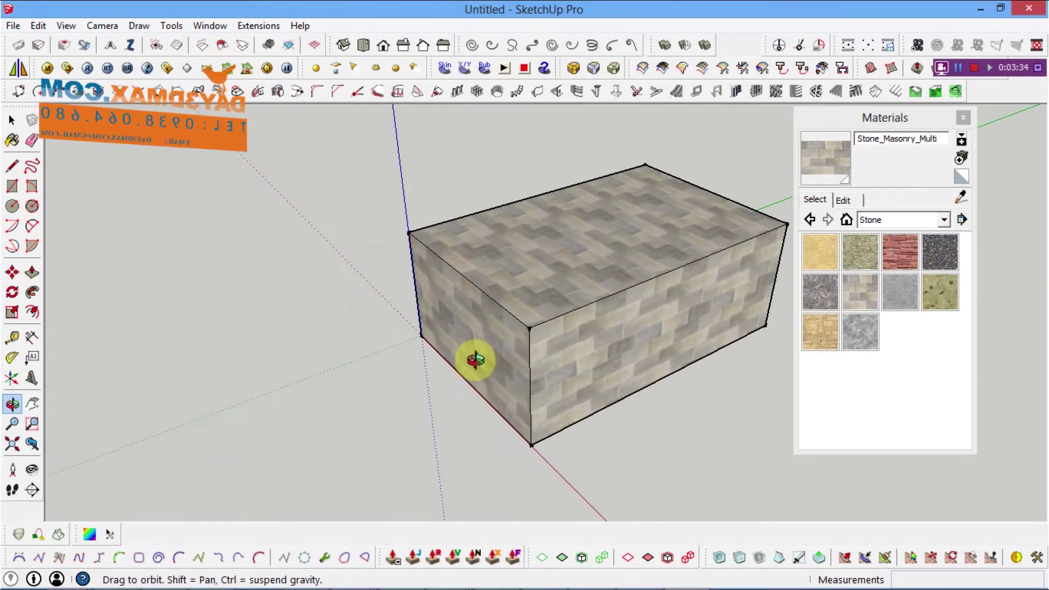
# Copy the whole box with Move and Ctrl, placing it about 7982mm to the side.
pyautogui.moveTo(264, 382)
pyautogui.mouseDown(button='middle')
pyautogui.moveTo(409, 359)
pyautogui.moveTo(252, 292)
pyautogui.moveTo(425, 388)
pyautogui.moveTo(605, 206)
pyautogui.mouseUp(button='middle')
pyautogui.press('space')
pyautogui.scroll(-2, 252, 292)
pyautogui.moveTo(638, 153); pyautogui.dragTo(234, 444)
pyautogui.press('m')
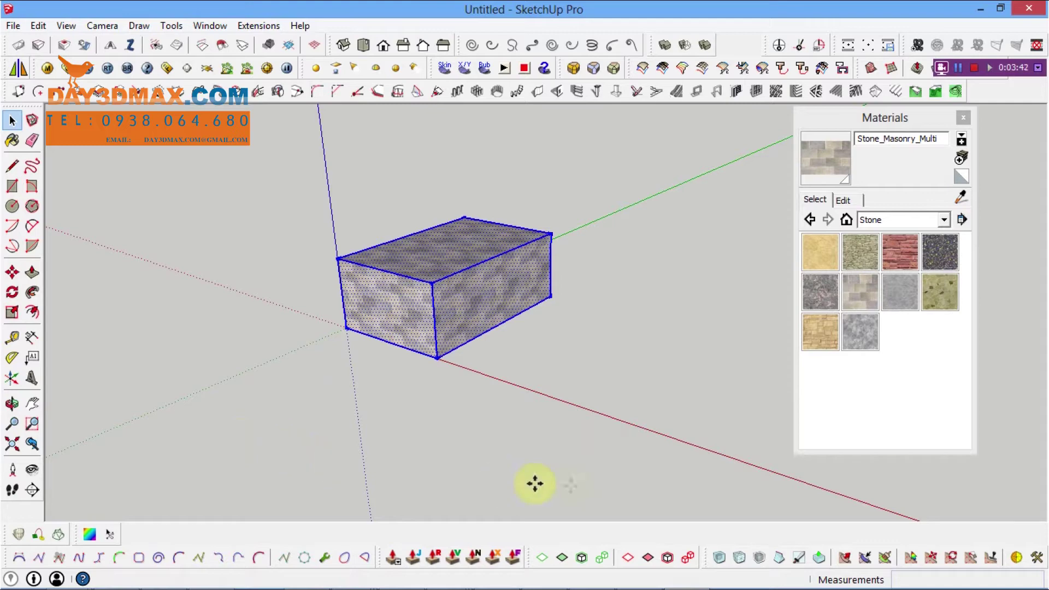
pyautogui.click(553, 407)
pyautogui.press('ctrl')
pyautogui.scroll(2, 605, 371)
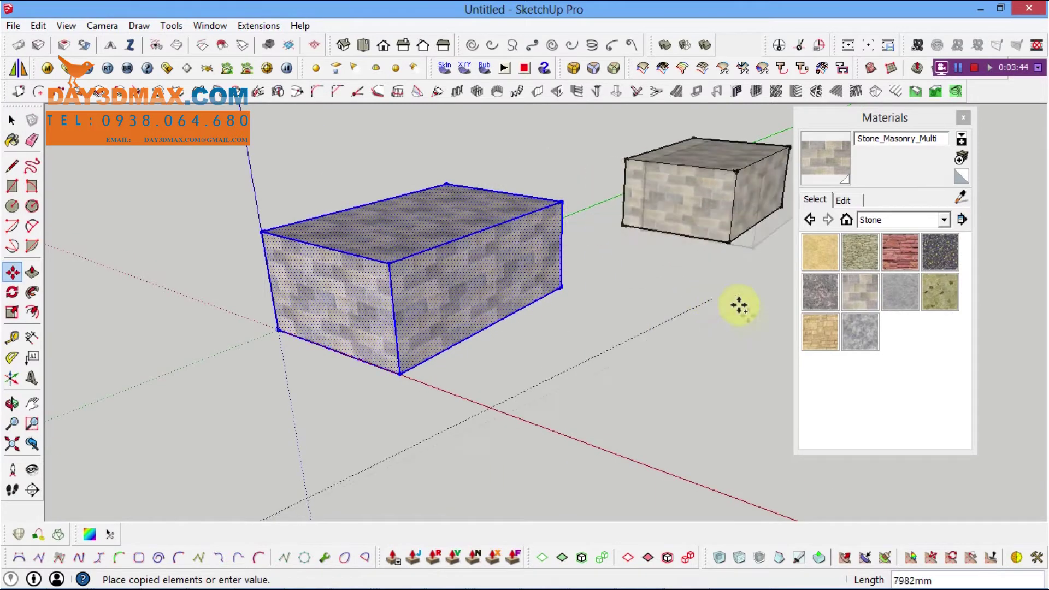
pyautogui.moveTo(746, 392)
pyautogui.mouseDown(button='middle')
pyautogui.moveTo(651, 377)
pyautogui.moveTo(281, 515)
pyautogui.mouseUp(button='middle')
pyautogui.click(651, 377)
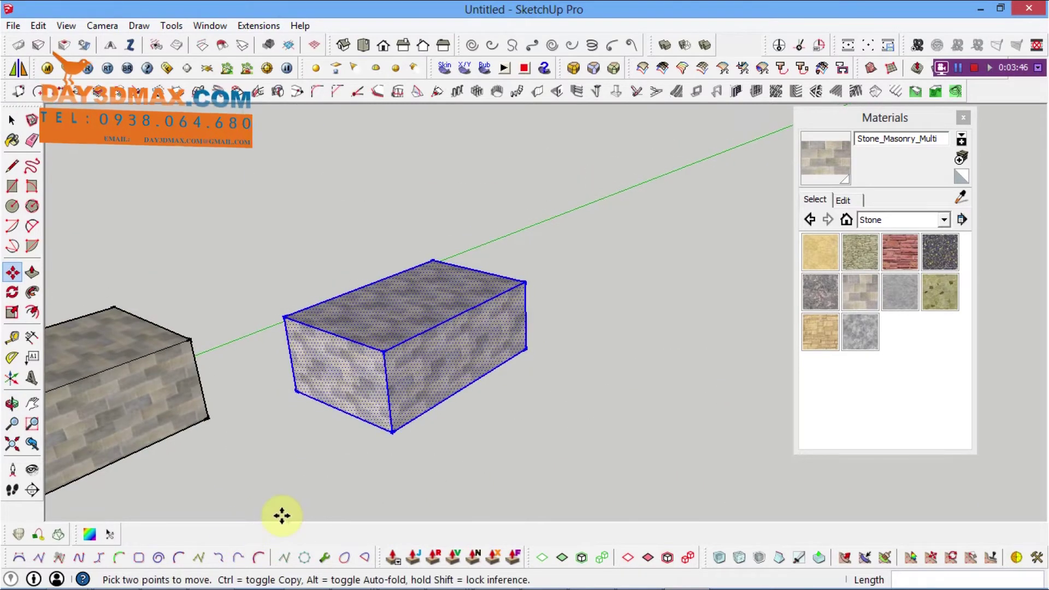
# Orbit to look down and select the box's top face.
pyautogui.press('space')
pyautogui.scroll(2, 283, 517)
pyautogui.scroll(2, 369, 428)
pyautogui.moveTo(370, 429)
pyautogui.mouseDown(button='middle')
pyautogui.moveTo(388, 403)
pyautogui.moveTo(421, 505)
pyautogui.mouseUp(button='middle')
pyautogui.scroll(2, 443, 417)
pyautogui.click(442, 413)
pyautogui.moveTo(443, 413)
pyautogui.mouseDown(button='middle')
pyautogui.moveTo(388, 312)
pyautogui.moveTo(294, 370)
pyautogui.moveTo(346, 381)
pyautogui.moveTo(410, 351)
pyautogui.moveTo(391, 343)
pyautogui.mouseUp(button='middle')
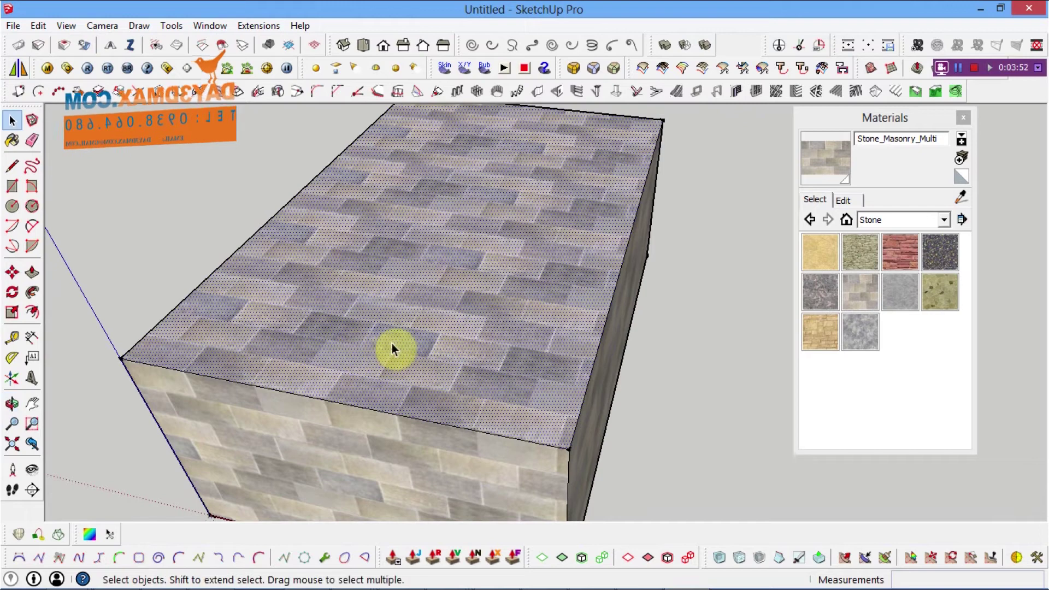
# Open Texture Position on the top face, cancel once, reopen it and orbit to see the pins.
pyautogui.rightClick(392, 343)
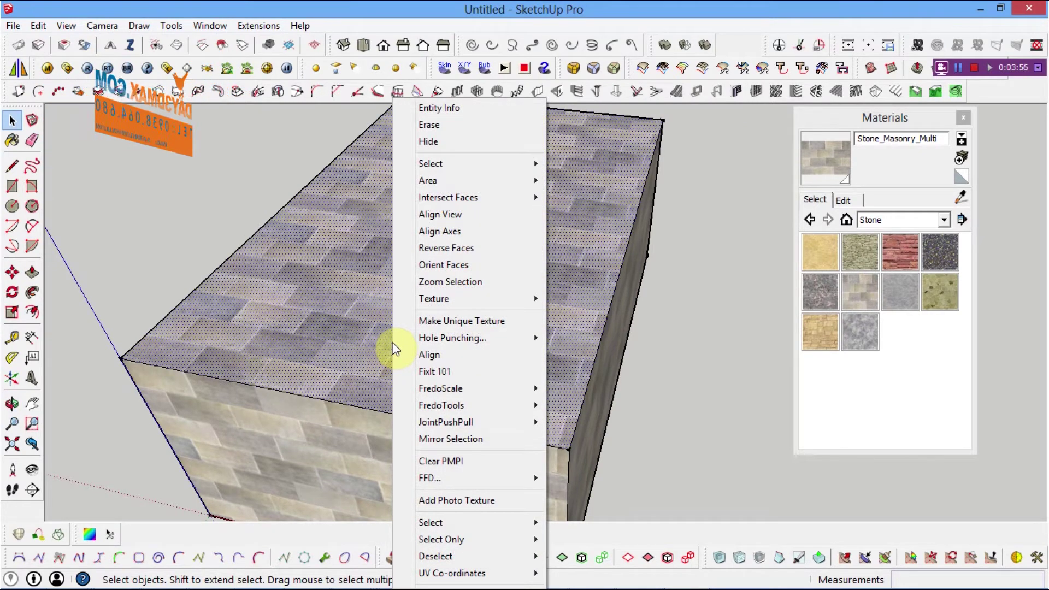
pyautogui.moveTo(435, 299)
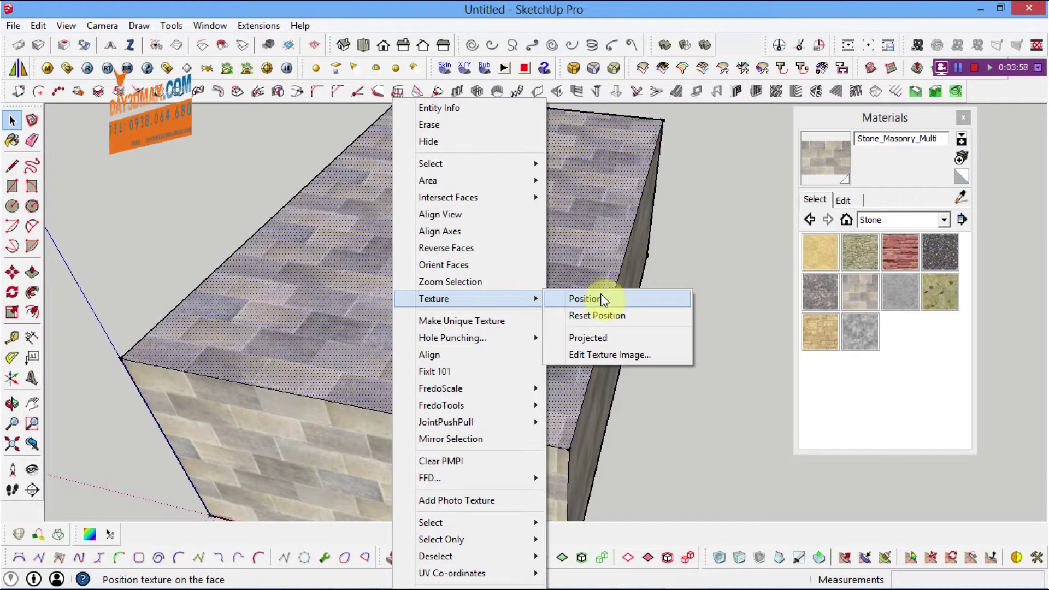
pyautogui.click(601, 295)
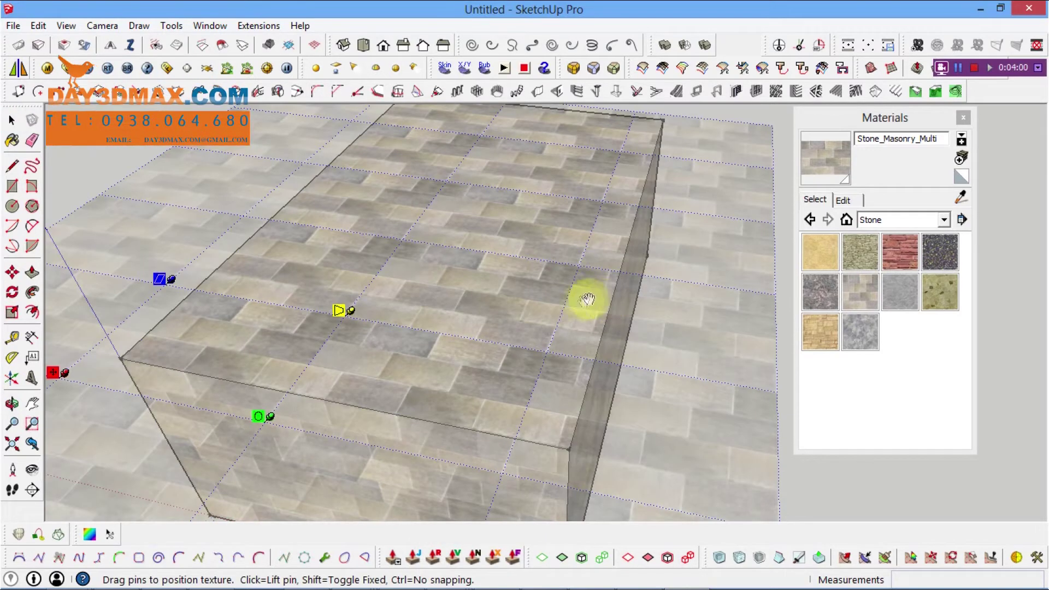
pyautogui.press('Return')
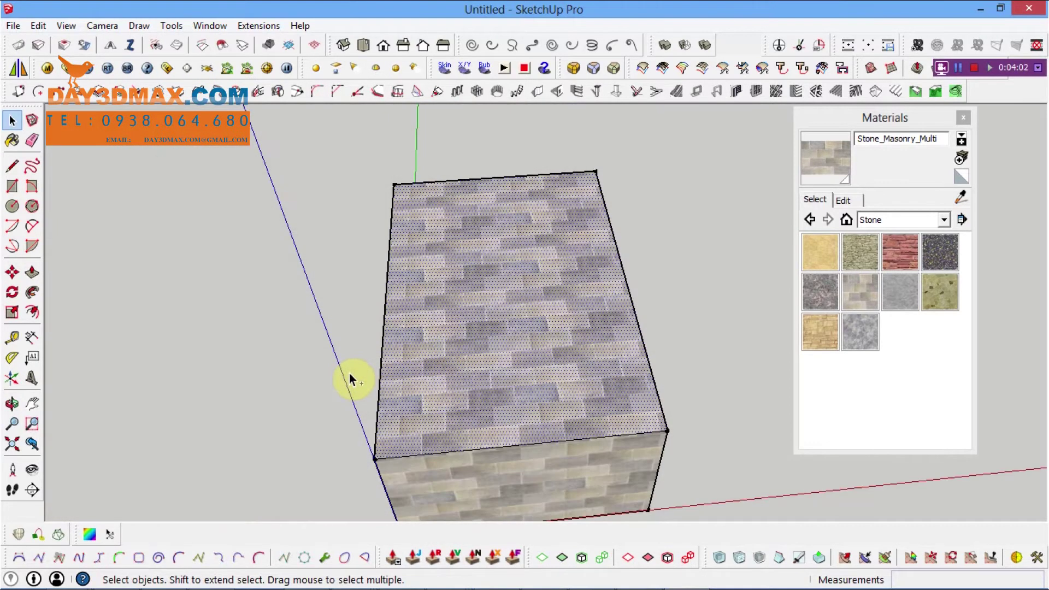
pyautogui.rightClick(484, 327)
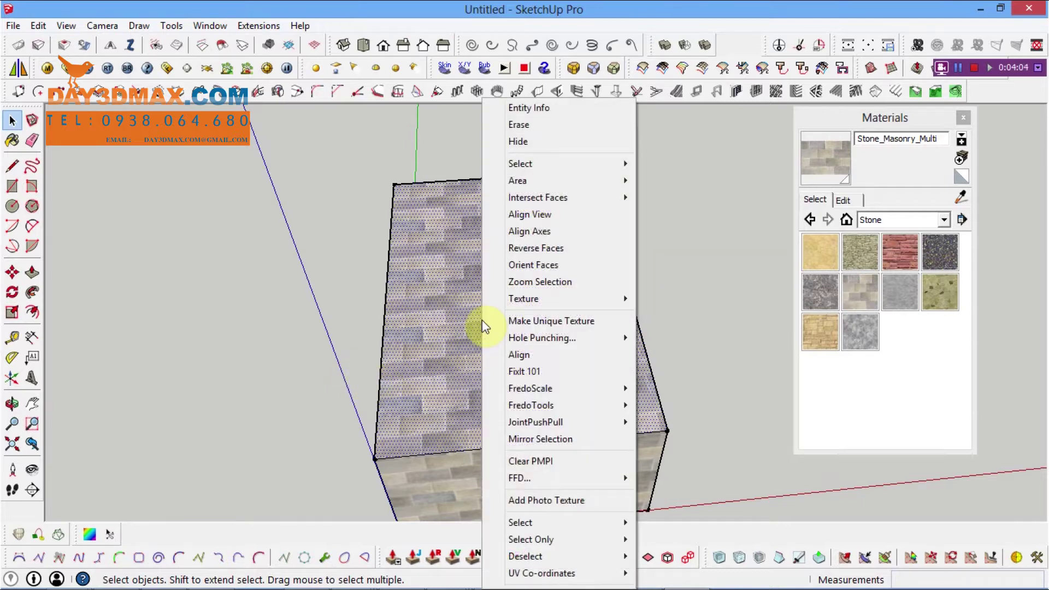
pyautogui.moveTo(523, 299)
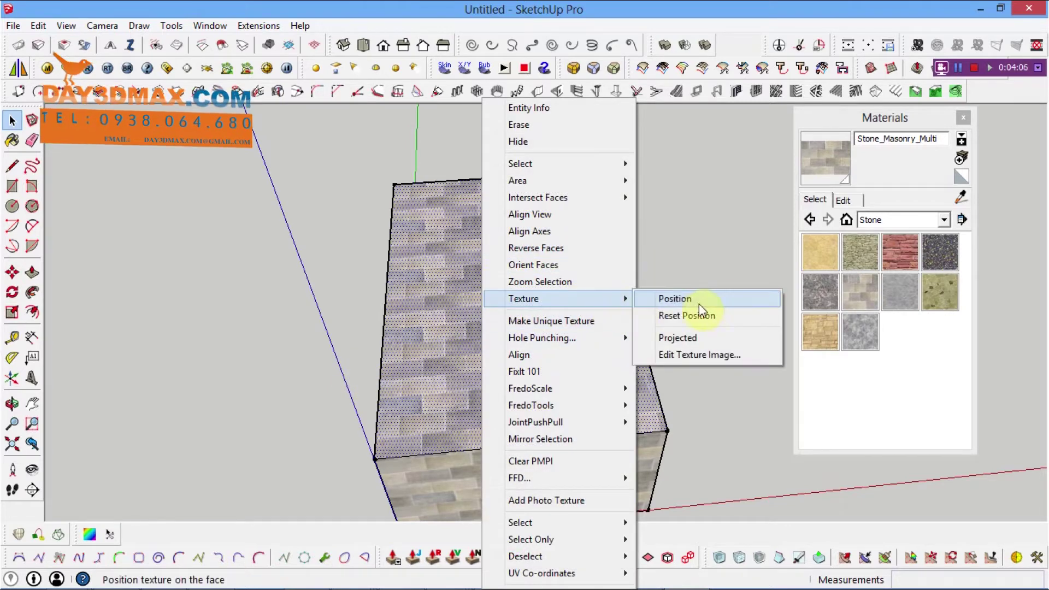
pyautogui.click(705, 309)
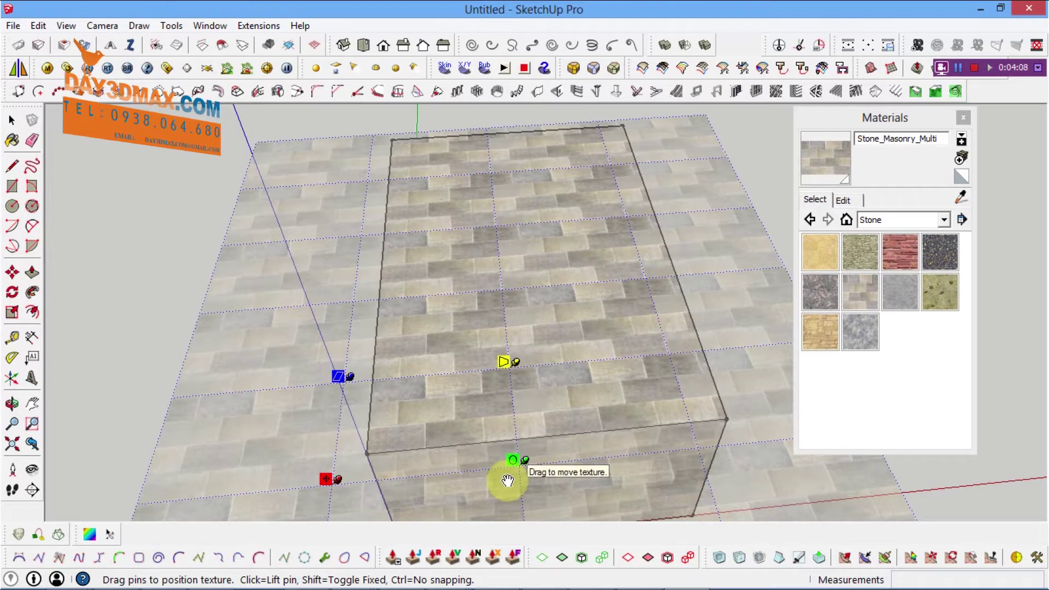
pyautogui.moveTo(457, 465); pyautogui.dragTo(421, 468, button='middle')
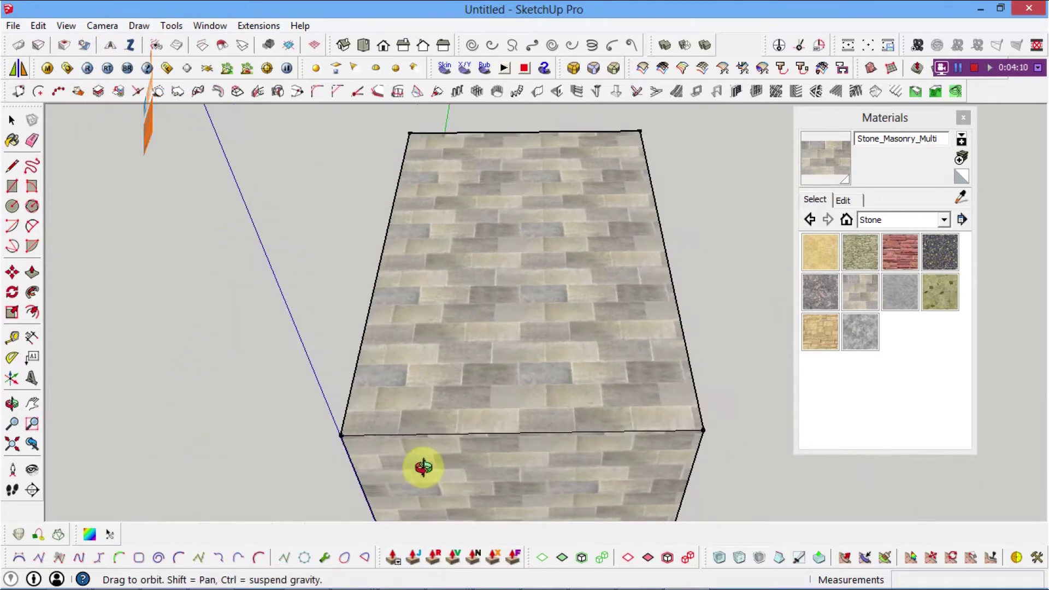
# Rescale and shift the top face's stone masonry texture with its Position pins.
pyautogui.scroll(2, 421, 469)
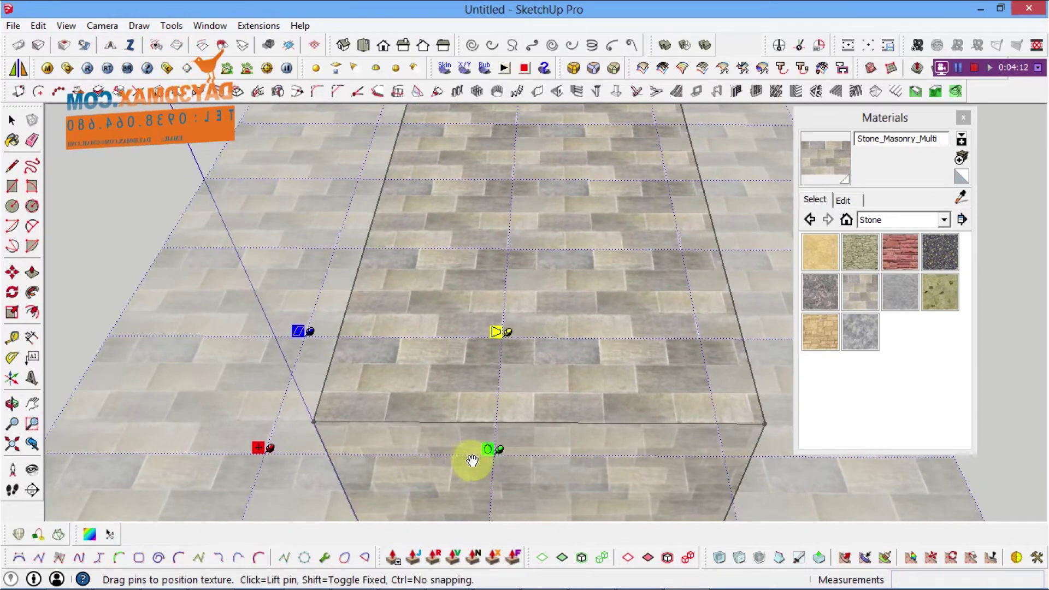
pyautogui.moveTo(489, 456); pyautogui.dragTo(488, 453)
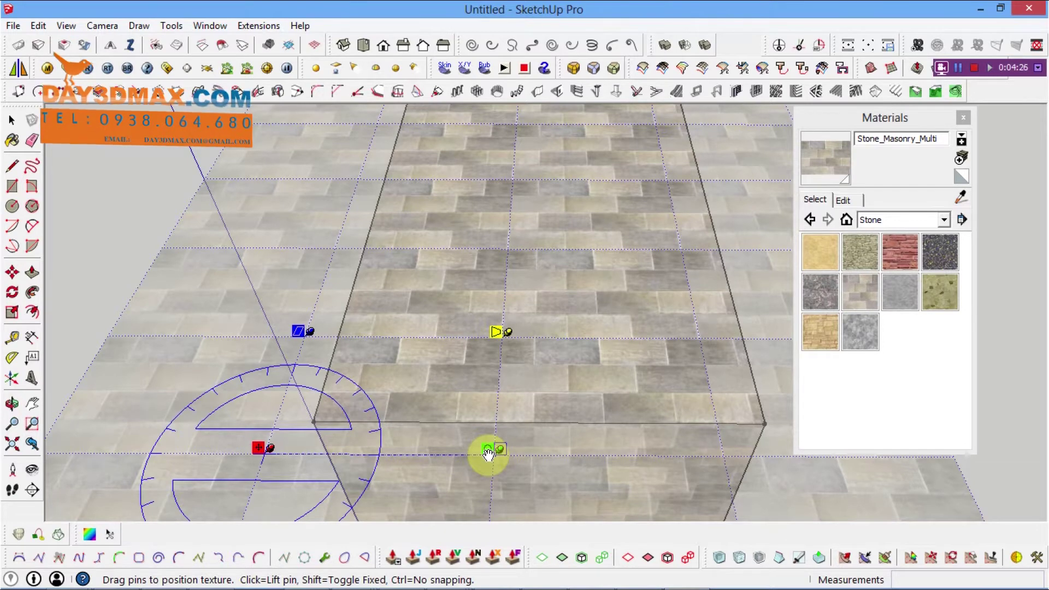
pyautogui.moveTo(488, 453)
pyautogui.mouseDown()
pyautogui.moveTo(585, 461)
pyautogui.moveTo(499, 456)
pyautogui.mouseUp()
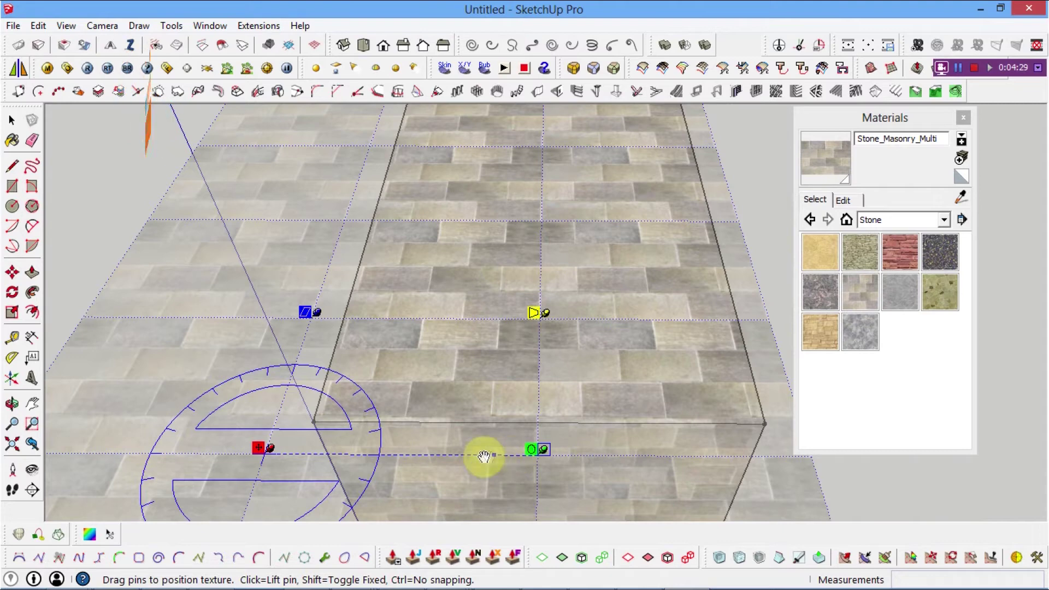
pyautogui.moveTo(531, 451)
pyautogui.mouseDown()
pyautogui.moveTo(400, 448)
pyautogui.moveTo(489, 451)
pyautogui.moveTo(453, 373)
pyautogui.mouseUp()
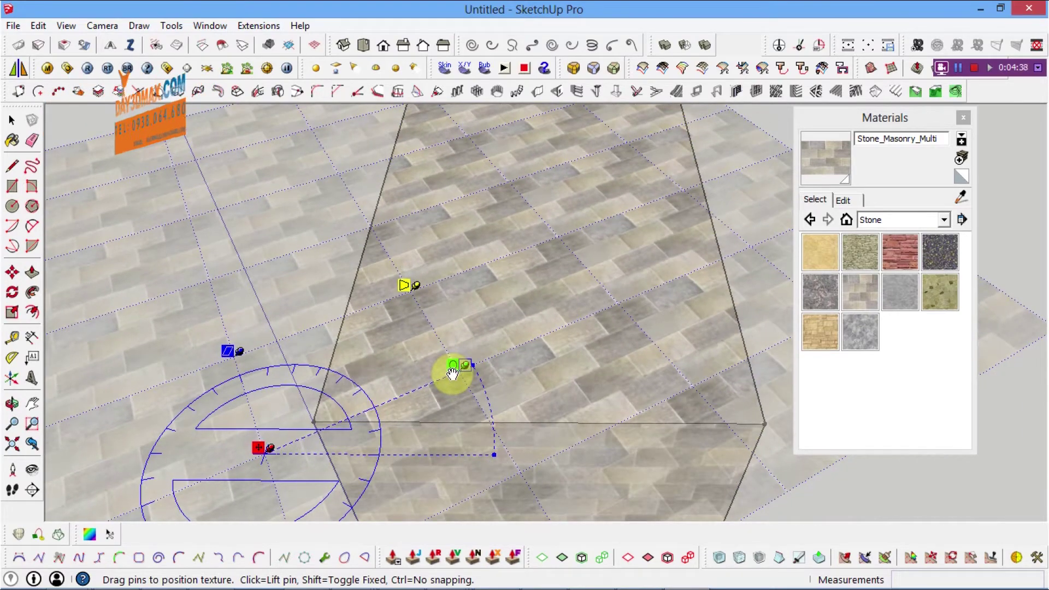
pyautogui.moveTo(452, 373)
pyautogui.mouseDown()
pyautogui.moveTo(432, 344)
pyautogui.moveTo(454, 410)
pyautogui.mouseUp()
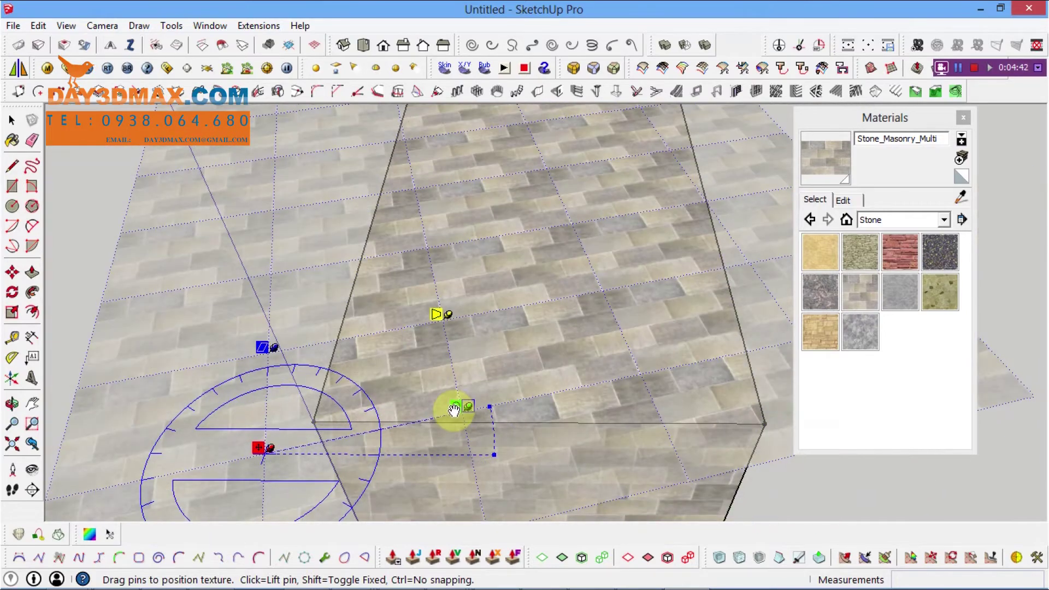
# Rotate the top face's stone courses to a diagonal angle and finish positioning.
pyautogui.moveTo(454, 410)
pyautogui.mouseDown()
pyautogui.moveTo(456, 382)
pyautogui.moveTo(421, 323)
pyautogui.moveTo(339, 321)
pyautogui.moveTo(338, 339)
pyautogui.mouseUp()
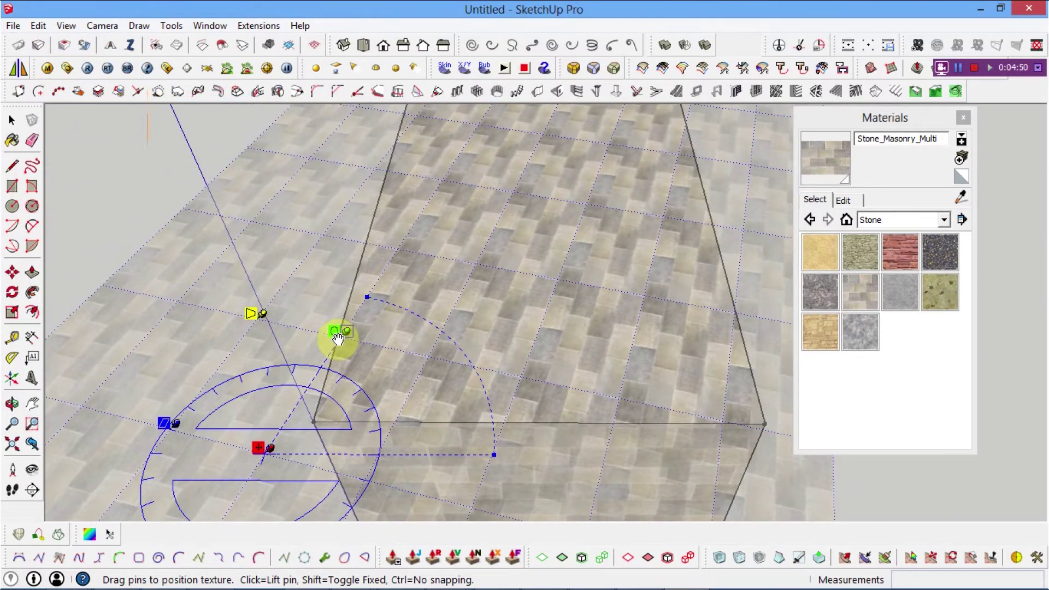
pyautogui.moveTo(339, 338); pyautogui.dragTo(297, 333)
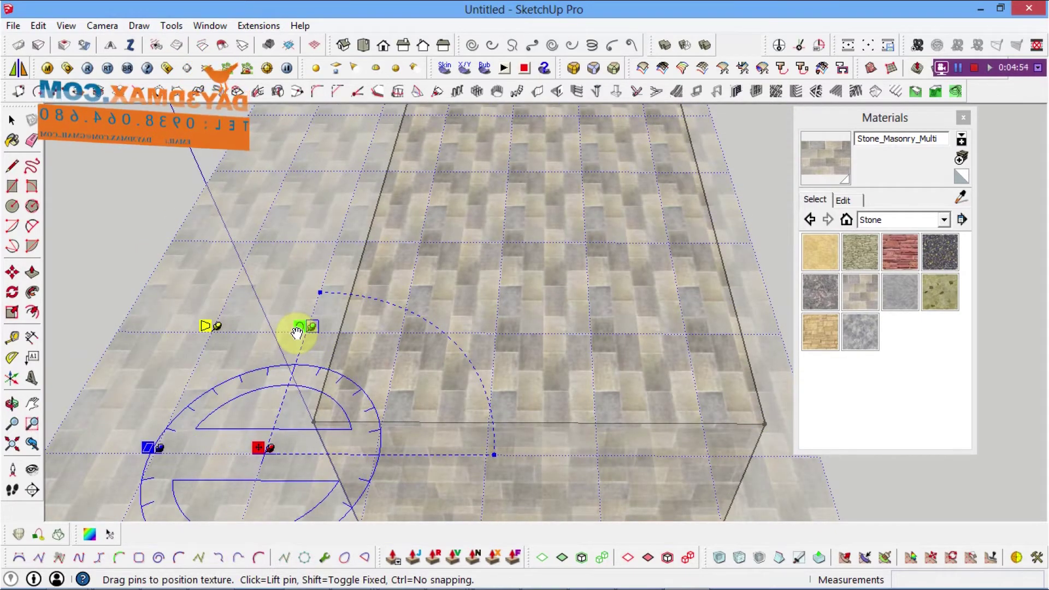
pyautogui.moveTo(297, 332)
pyautogui.mouseDown()
pyautogui.moveTo(380, 382)
pyautogui.moveTo(450, 340)
pyautogui.moveTo(444, 333)
pyautogui.mouseUp()
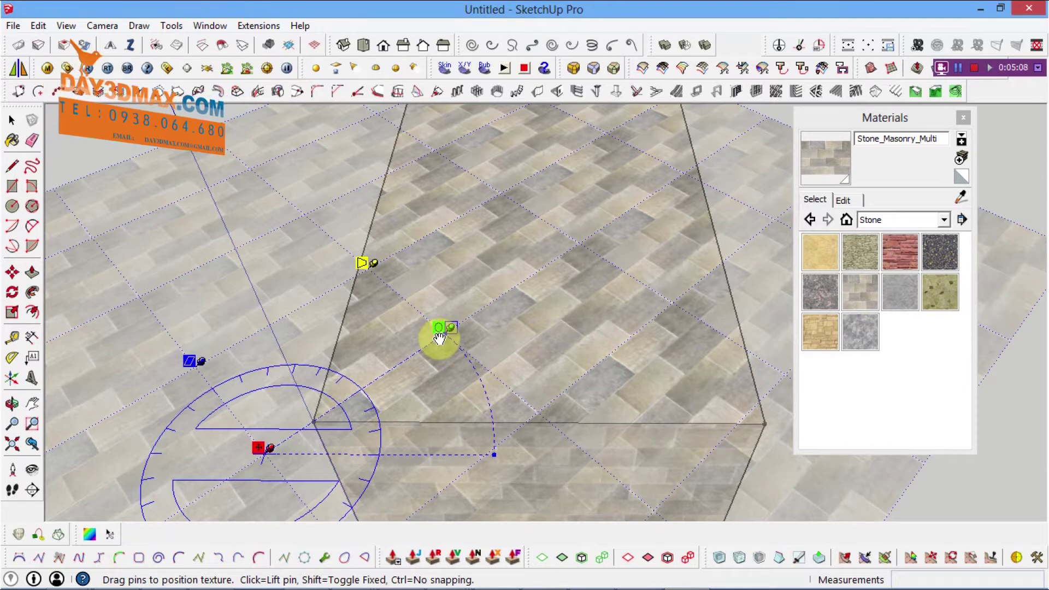
pyautogui.moveTo(440, 338); pyautogui.dragTo(440, 339)
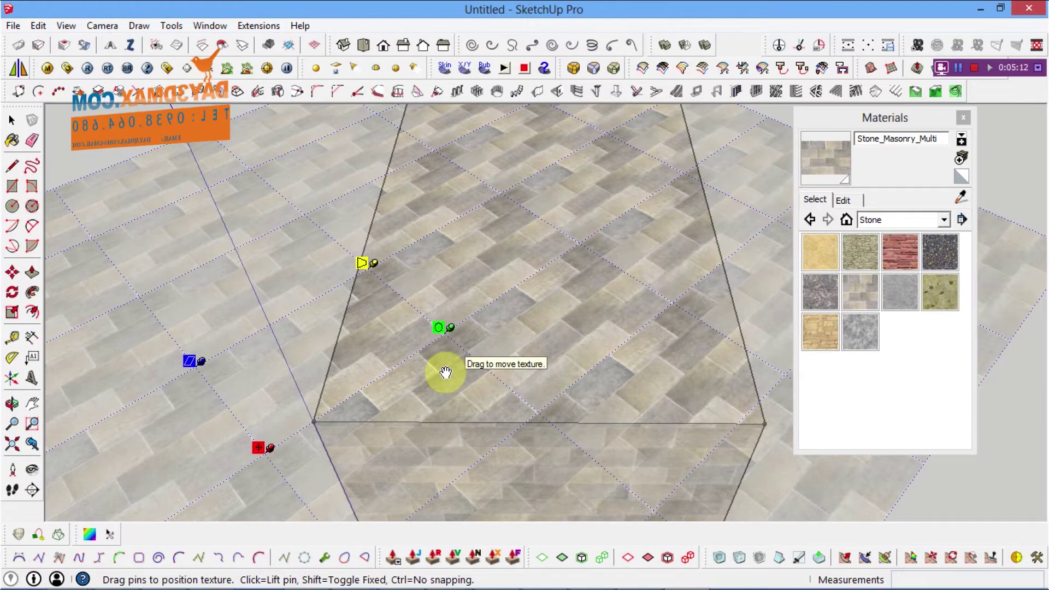
pyautogui.scroll(-5, 479, 241)
pyautogui.scroll(-3, 621, 222)
pyautogui.click(693, 170)
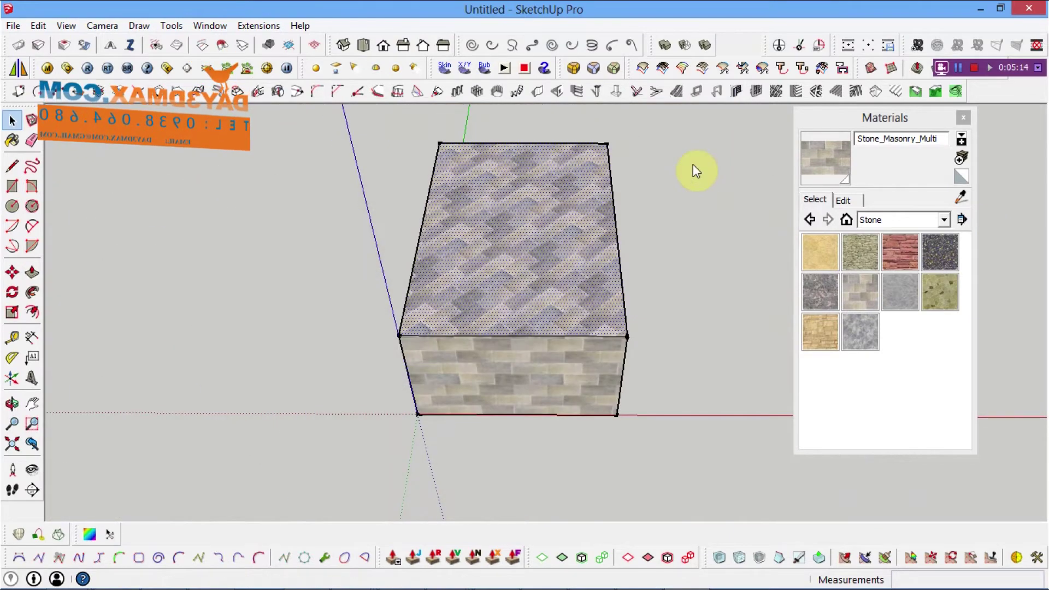
# Select the box's front face and begin Texture Position on it.
pyautogui.scroll(3, 546, 263)
pyautogui.scroll(2, 595, 271)
pyautogui.moveTo(596, 268); pyautogui.dragTo(540, 282, button='middle')
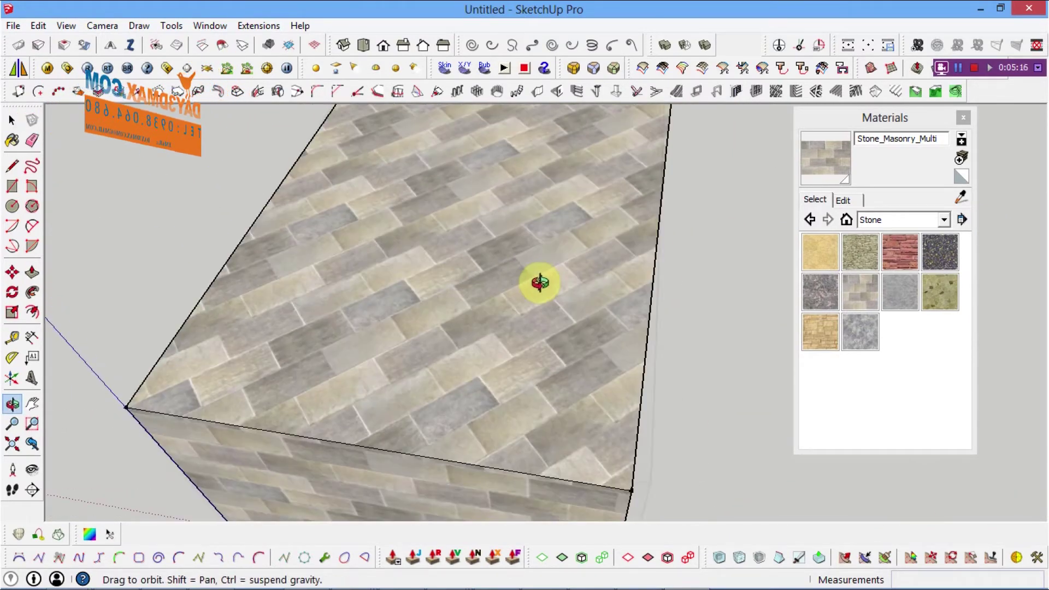
pyautogui.scroll(-3, 299, 348)
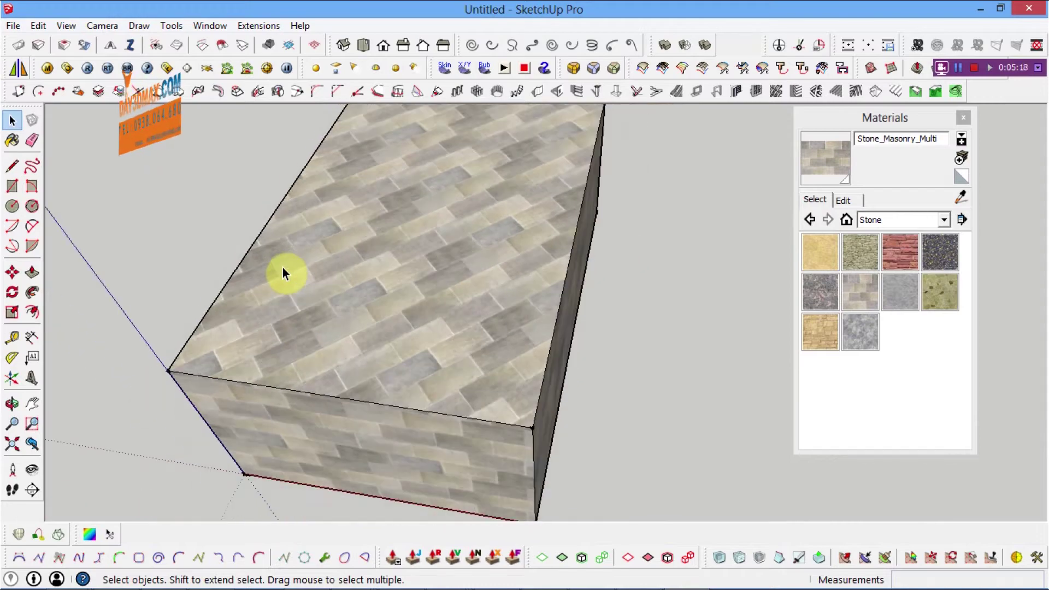
pyautogui.scroll(-2, 283, 268)
pyautogui.moveTo(470, 421)
pyautogui.mouseDown(button='middle')
pyautogui.moveTo(206, 375)
pyautogui.moveTo(394, 363)
pyautogui.moveTo(513, 419)
pyautogui.moveTo(360, 358)
pyautogui.moveTo(367, 334)
pyautogui.moveTo(117, 311)
pyautogui.moveTo(562, 359)
pyautogui.moveTo(471, 398)
pyautogui.moveTo(447, 386)
pyautogui.moveTo(501, 463)
pyautogui.moveTo(436, 417)
pyautogui.moveTo(431, 391)
pyautogui.mouseUp(button='middle')
pyautogui.click(447, 387)
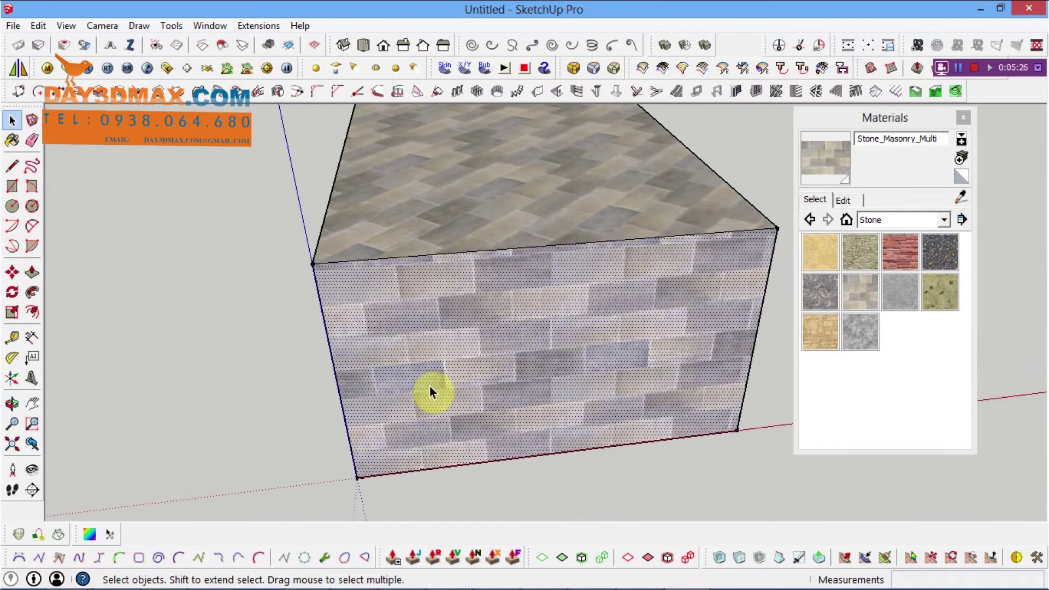
pyautogui.rightClick(422, 332)
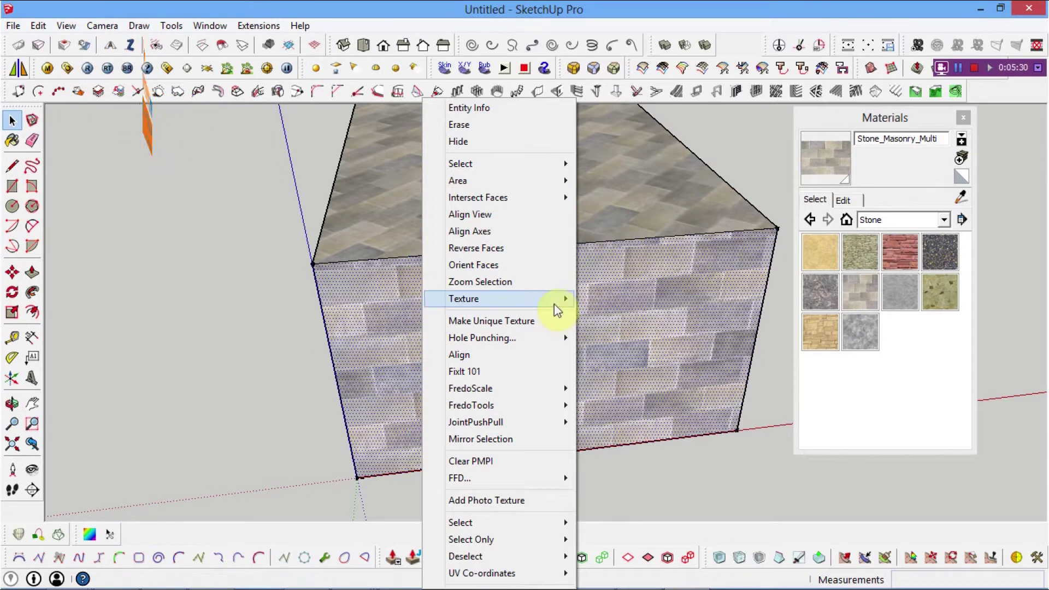
pyautogui.moveTo(463, 298)
pyautogui.click(636, 301)
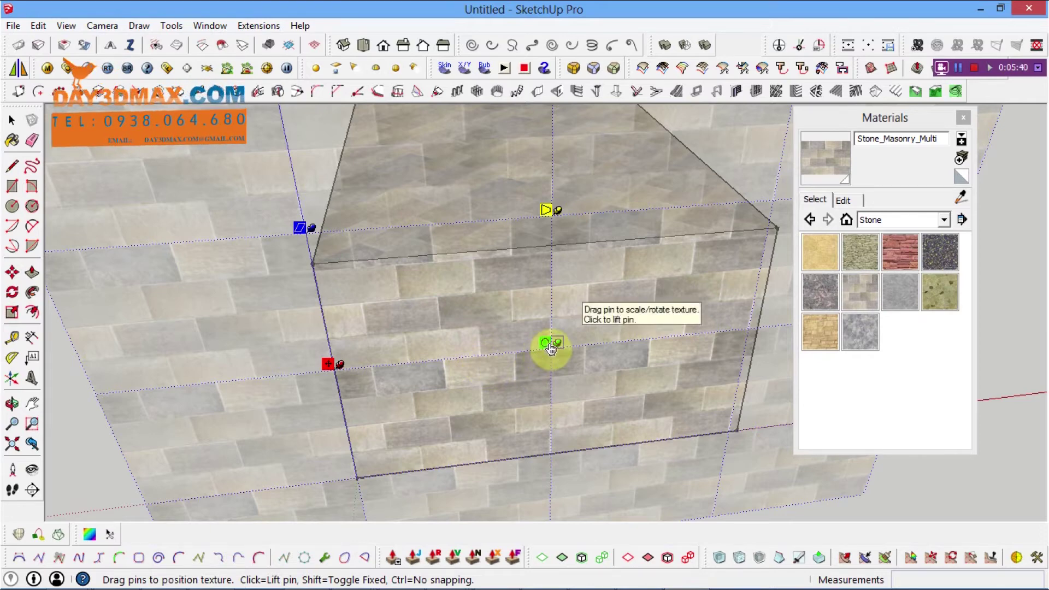
# Rotate the front face's Stone_Masonry_Multi courses diagonally and confirm the new position.
pyautogui.moveTo(550, 348); pyautogui.dragTo(550, 265)
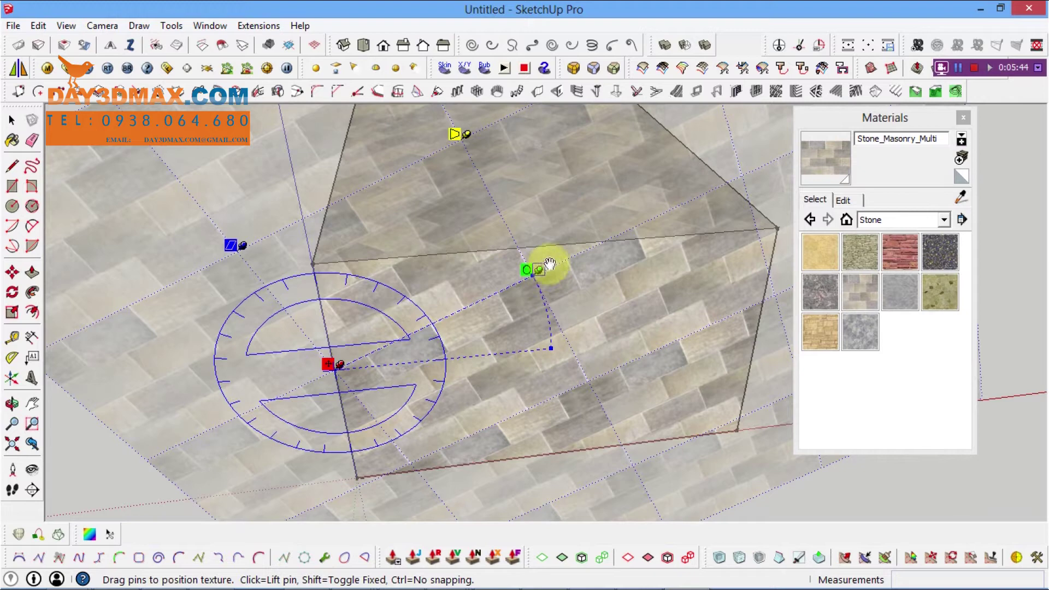
pyautogui.moveTo(553, 249); pyautogui.dragTo(517, 260)
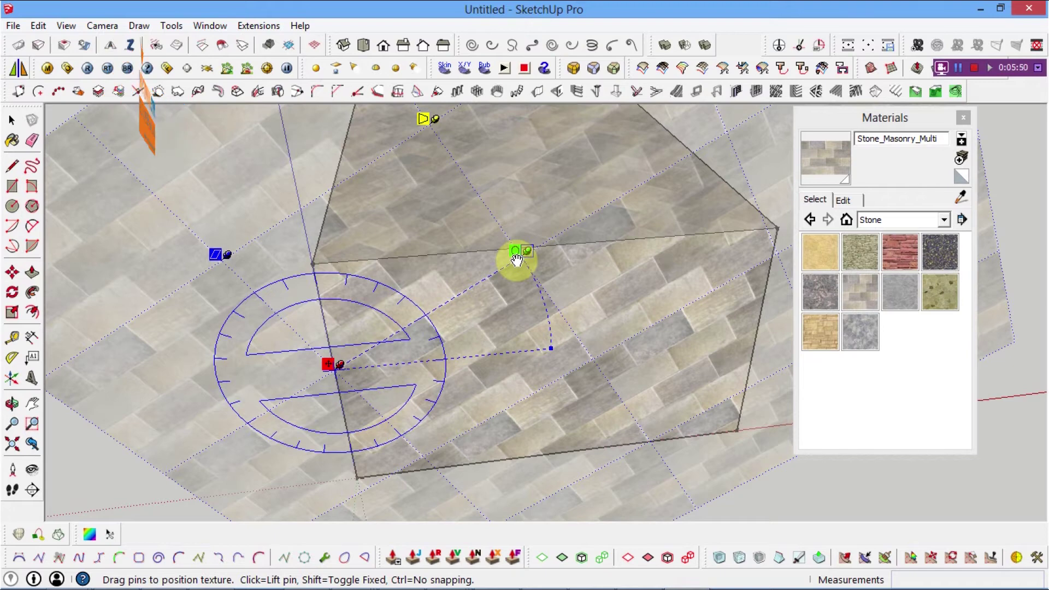
pyautogui.moveTo(515, 258)
pyautogui.mouseDown()
pyautogui.moveTo(468, 244)
pyautogui.moveTo(480, 219)
pyautogui.mouseUp()
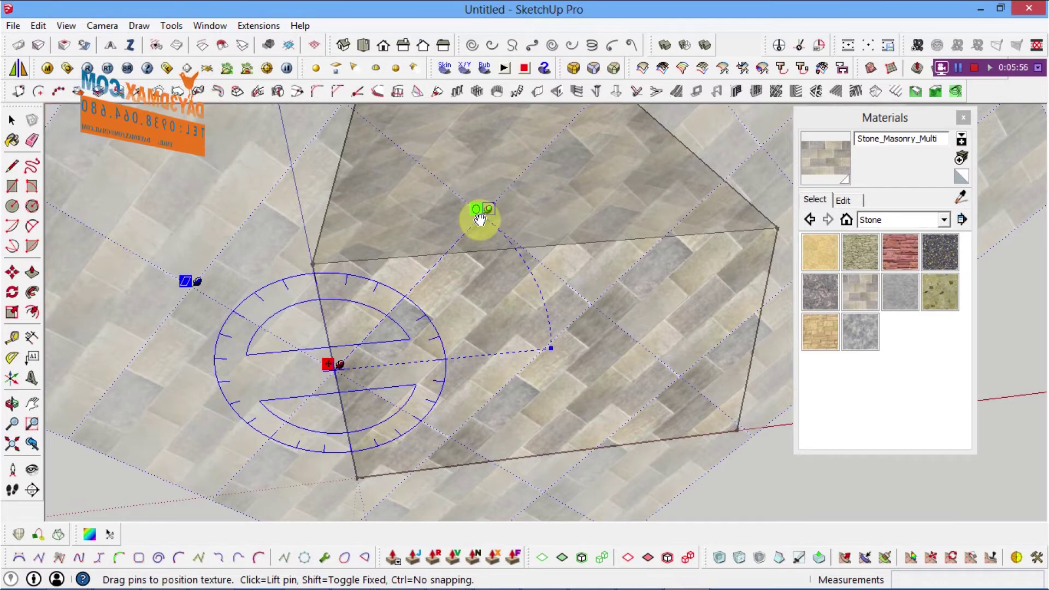
pyautogui.moveTo(480, 219); pyautogui.dragTo(480, 219)
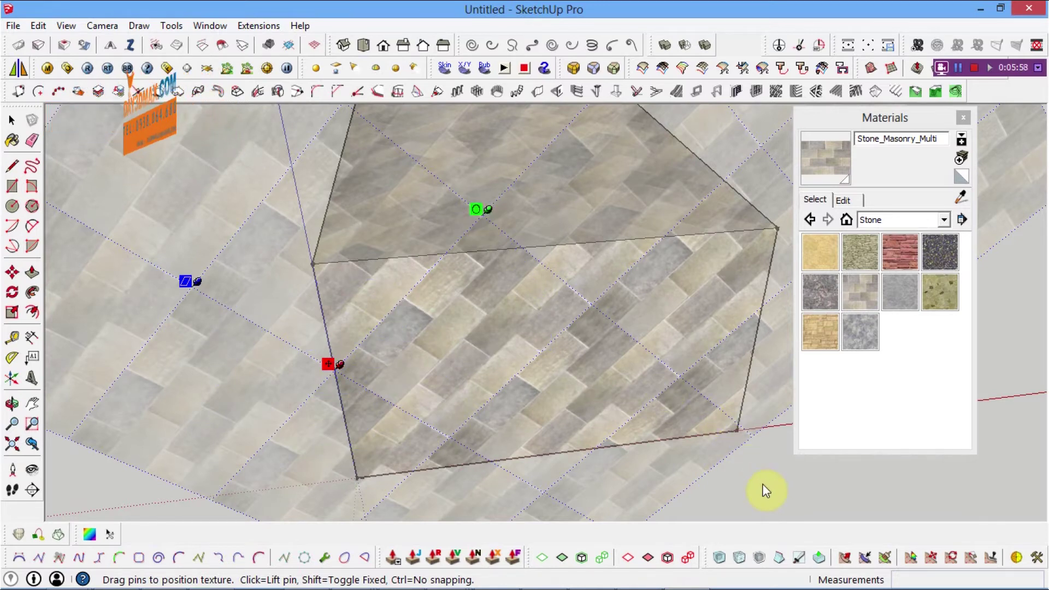
pyautogui.click(765, 490)
pyautogui.moveTo(614, 344); pyautogui.dragTo(443, 276, button='middle')
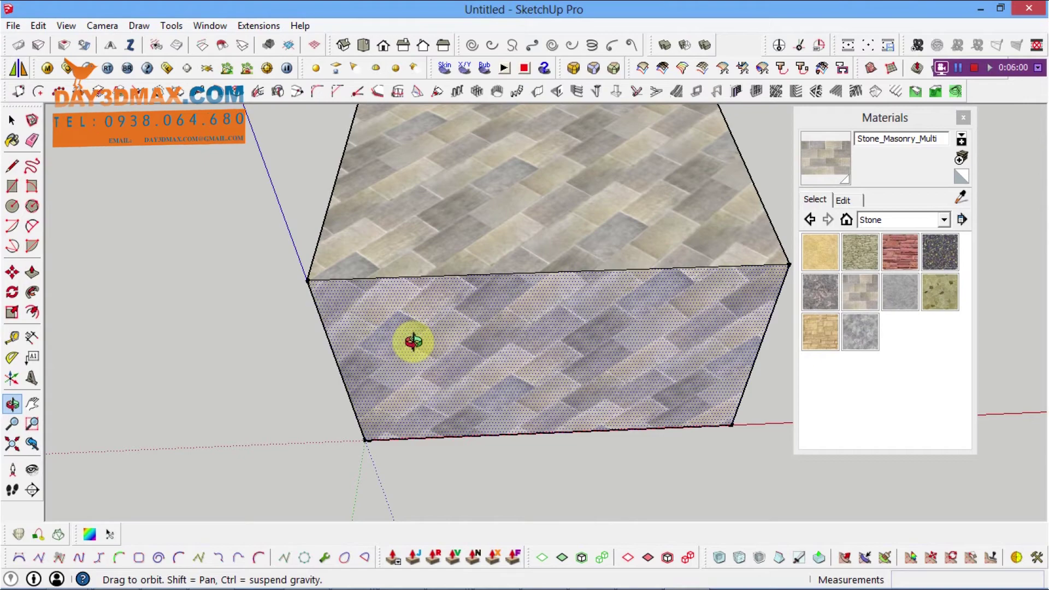
# Reopen Texture Position on the front face from a closer view.
pyautogui.scroll(2, 418, 330)
pyautogui.press('space')
pyautogui.moveTo(387, 330)
pyautogui.mouseDown(button='middle')
pyautogui.moveTo(490, 323)
pyautogui.moveTo(480, 322)
pyautogui.mouseUp(button='middle')
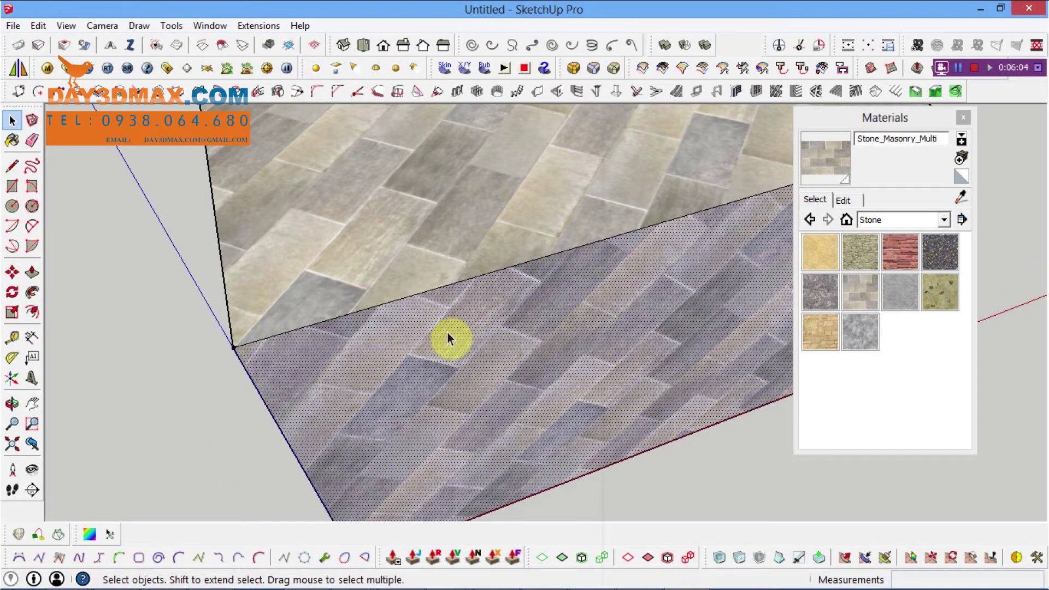
pyautogui.rightClick(447, 333)
pyautogui.moveTo(525, 298)
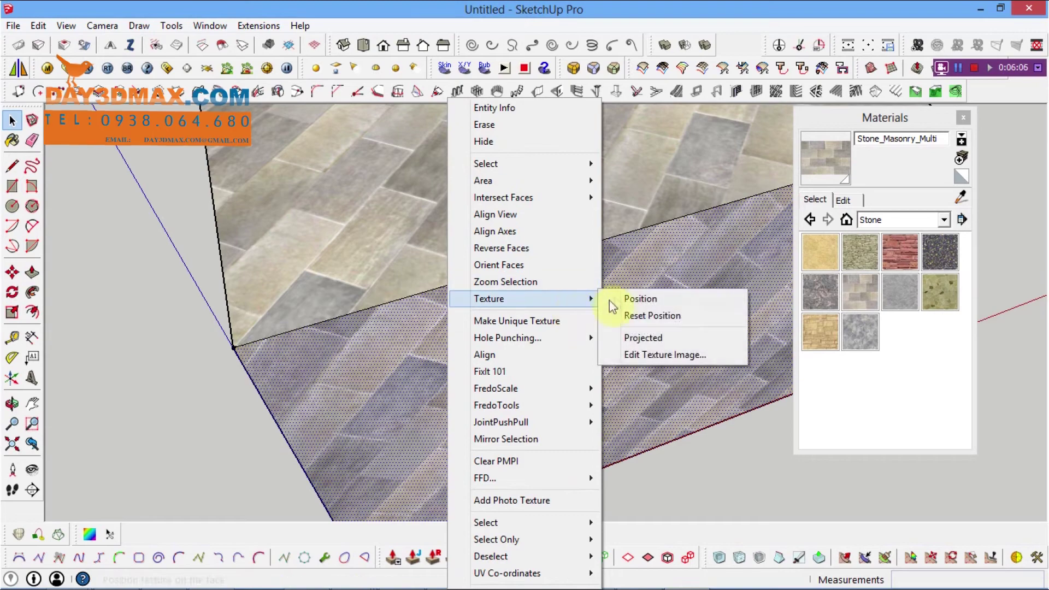
pyautogui.click(622, 232)
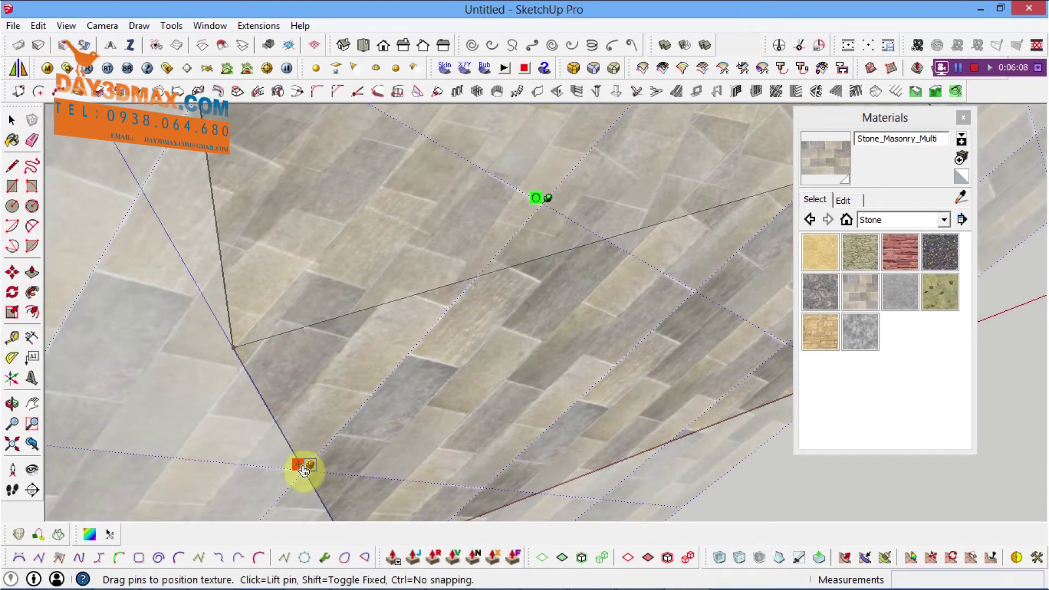
# Anchor the front texture's origin on the face's corner, then deselect and orbit around the box.
pyautogui.moveTo(298, 465); pyautogui.dragTo(227, 346)
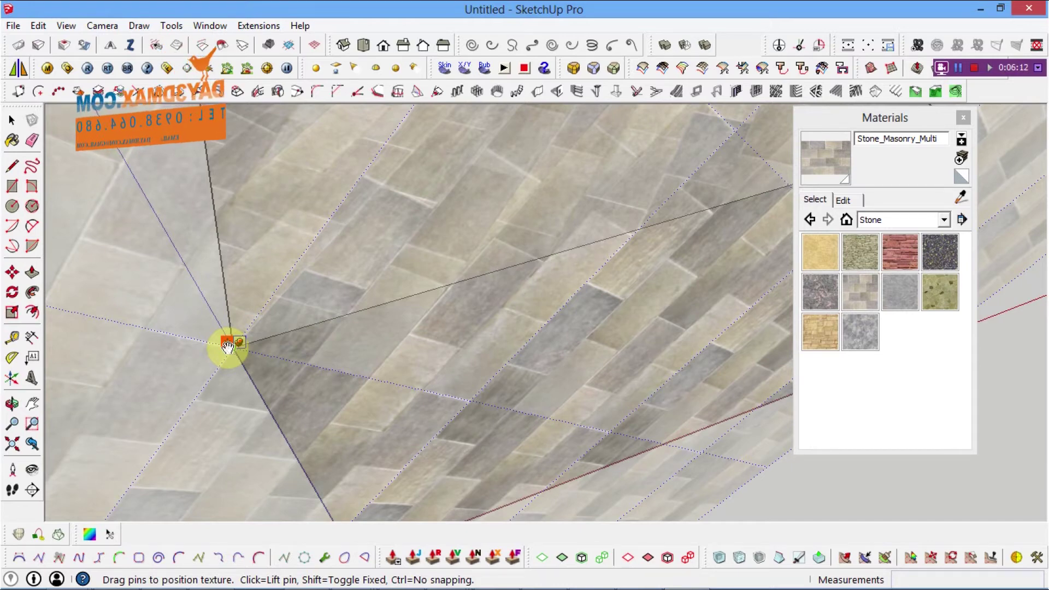
pyautogui.scroll(-3, 227, 346)
pyautogui.scroll(-2, 246, 353)
pyautogui.click(759, 523)
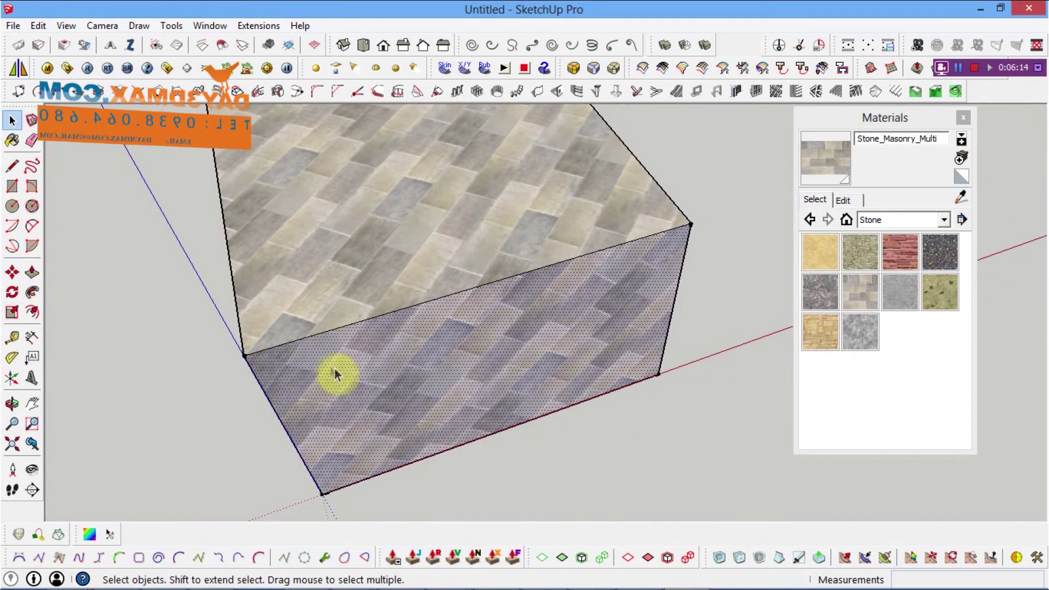
pyautogui.click(599, 468)
pyautogui.press('o')
pyautogui.moveTo(544, 350)
pyautogui.mouseDown()
pyautogui.moveTo(361, 377)
pyautogui.moveTo(427, 228)
pyautogui.moveTo(620, 181)
pyautogui.moveTo(549, 275)
pyautogui.moveTo(592, 211)
pyautogui.moveTo(559, 232)
pyautogui.moveTo(429, 248)
pyautogui.moveTo(294, 237)
pyautogui.mouseUp()
pyautogui.scroll(-4, 294, 237)
pyautogui.press('space')
pyautogui.moveTo(614, 171); pyautogui.dragTo(374, 254, button='middle')
pyautogui.scroll(-3, 394, 273)
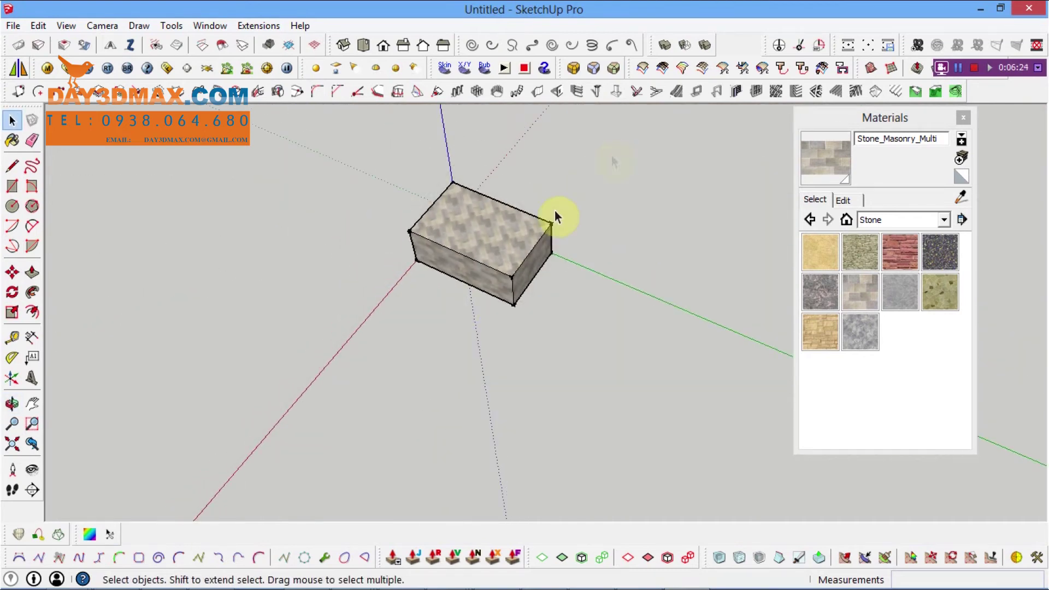
pyautogui.moveTo(611, 155); pyautogui.dragTo(319, 374)
pyautogui.moveTo(319, 374); pyautogui.dragTo(581, 244, button='middle')
pyautogui.scroll(3, 474, 282)
pyautogui.moveTo(473, 282)
pyautogui.mouseDown(button='middle')
pyautogui.moveTo(155, 307)
pyautogui.moveTo(398, 250)
pyautogui.moveTo(399, 281)
pyautogui.moveTo(244, 273)
pyautogui.moveTo(288, 241)
pyautogui.moveTo(370, 292)
pyautogui.moveTo(265, 276)
pyautogui.moveTo(230, 334)
pyautogui.moveTo(263, 293)
pyautogui.moveTo(461, 257)
pyautogui.mouseUp(button='middle')
pyautogui.moveTo(359, 352)
pyautogui.mouseDown(button='middle')
pyautogui.moveTo(660, 305)
pyautogui.moveTo(211, 370)
pyautogui.moveTo(544, 346)
pyautogui.moveTo(318, 383)
pyautogui.mouseUp(button='middle')
pyautogui.scroll(-2, 334, 351)
pyautogui.scroll(-3, 383, 317)
pyautogui.moveTo(443, 298); pyautogui.dragTo(454, 363, button='middle')
pyautogui.scroll(2, 454, 366)
pyautogui.scroll(2, 454, 366)
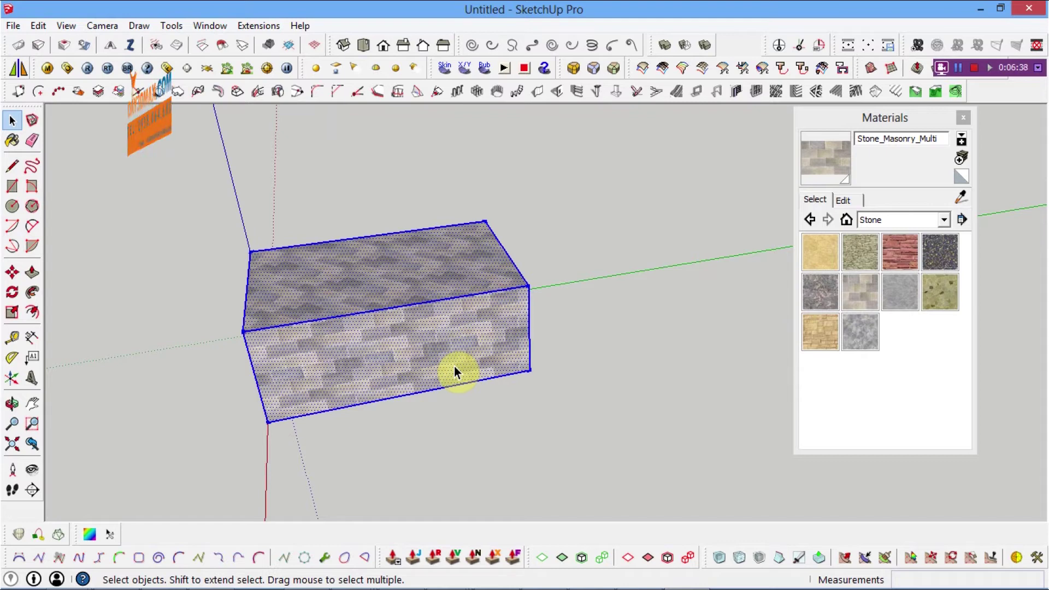
pyautogui.moveTo(164, 457); pyautogui.dragTo(164, 456)
pyautogui.moveTo(351, 437)
pyautogui.mouseDown(button='middle')
pyautogui.moveTo(426, 438)
pyautogui.moveTo(328, 421)
pyautogui.moveTo(309, 400)
pyautogui.moveTo(394, 410)
pyautogui.moveTo(221, 422)
pyautogui.moveTo(440, 368)
pyautogui.moveTo(454, 408)
pyautogui.moveTo(445, 381)
pyautogui.mouseUp(button='middle')
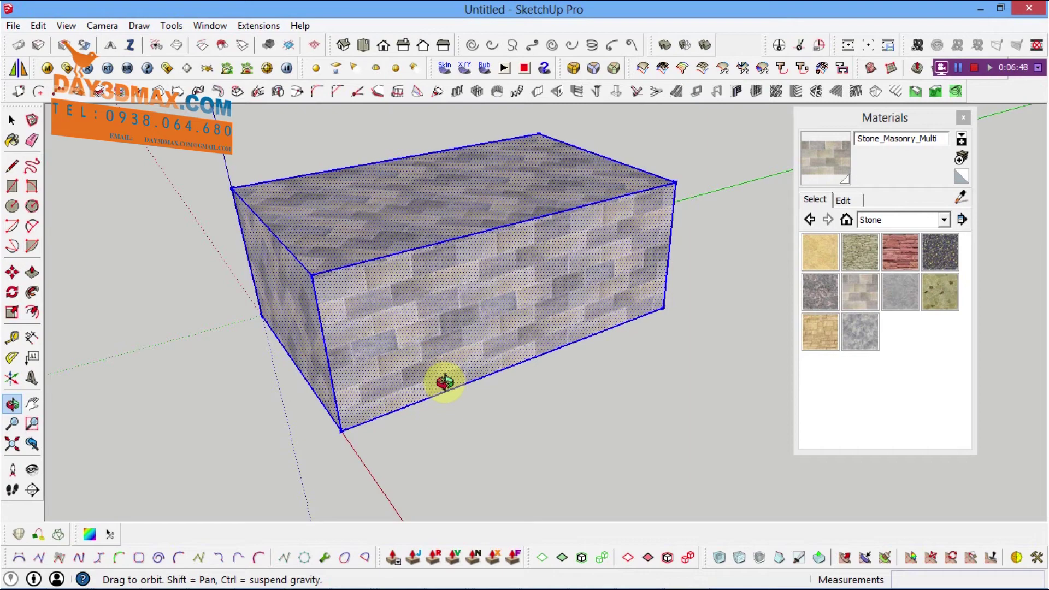
pyautogui.moveTo(445, 382)
pyautogui.mouseDown(button='middle')
pyautogui.moveTo(508, 404)
pyautogui.moveTo(442, 410)
pyautogui.mouseUp(button='middle')
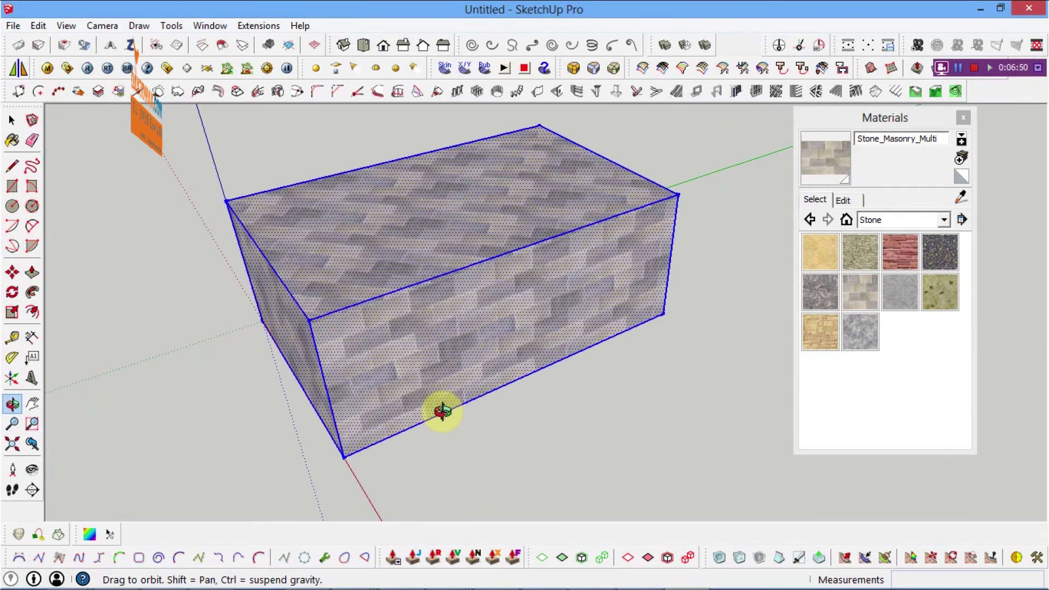
pyautogui.moveTo(442, 410)
pyautogui.mouseDown(button='middle')
pyautogui.moveTo(480, 368)
pyautogui.moveTo(543, 356)
pyautogui.moveTo(410, 335)
pyautogui.moveTo(302, 359)
pyautogui.moveTo(412, 403)
pyautogui.moveTo(428, 389)
pyautogui.moveTo(358, 376)
pyautogui.moveTo(327, 398)
pyautogui.moveTo(507, 350)
pyautogui.moveTo(573, 164)
pyautogui.mouseUp(button='middle')
pyautogui.scroll(3, 656, 281)
pyautogui.moveTo(656, 281); pyautogui.dragTo(538, 259, button='middle')
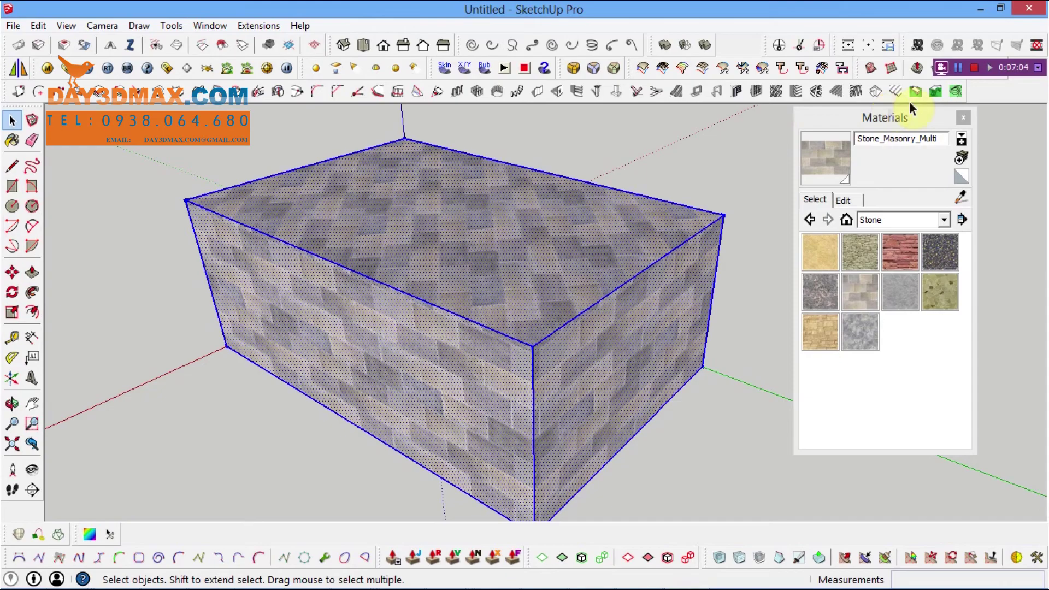
pyautogui.click(971, 69)
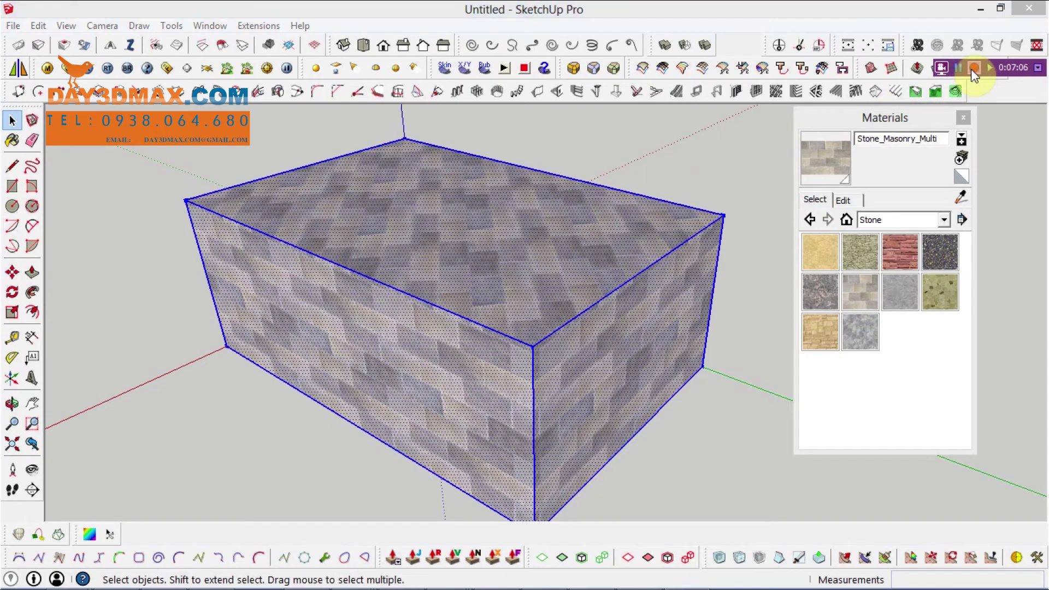